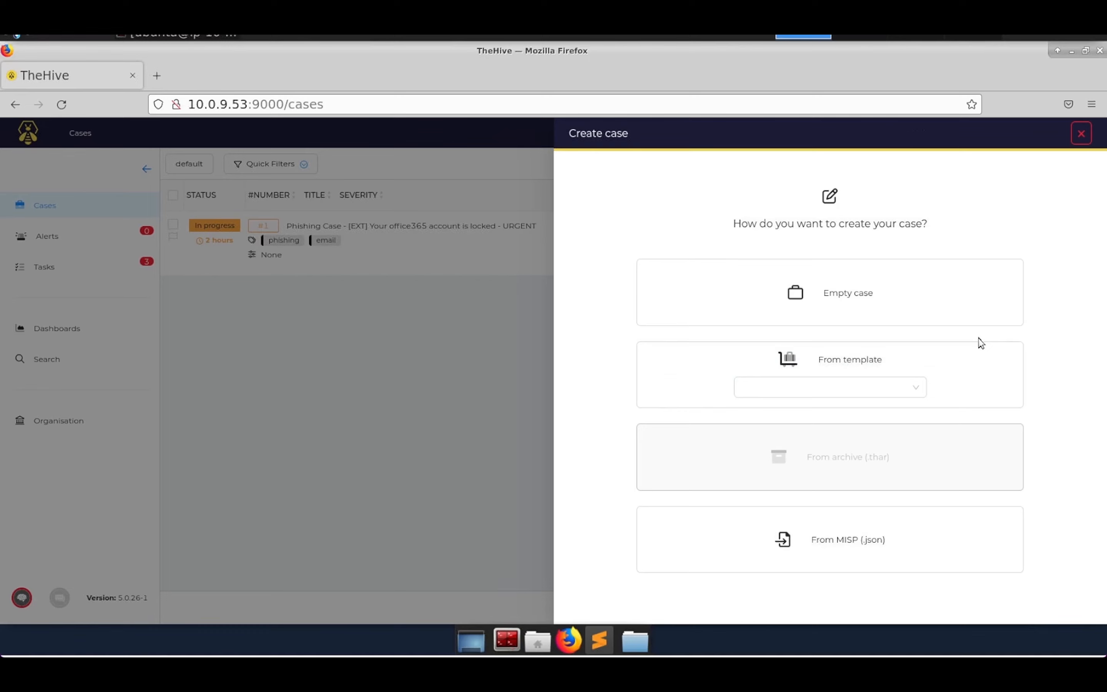
Start a new empty case titled "Suspicious PowerShell File Found on Serv-003".
click(914, 389)
click(914, 390)
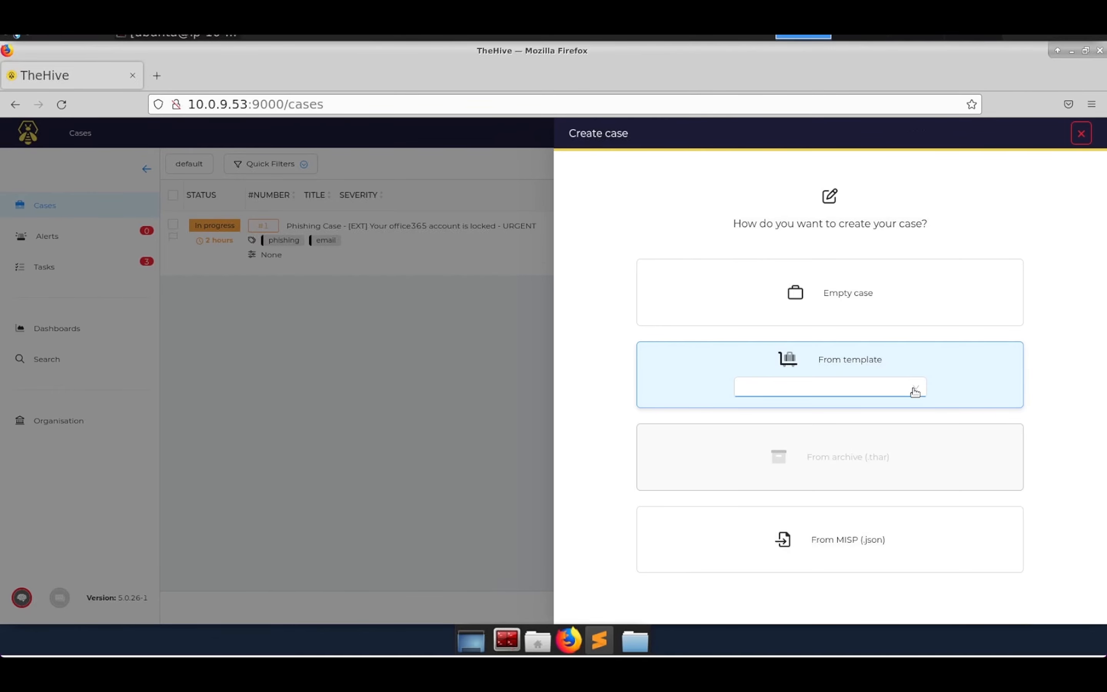
click(957, 306)
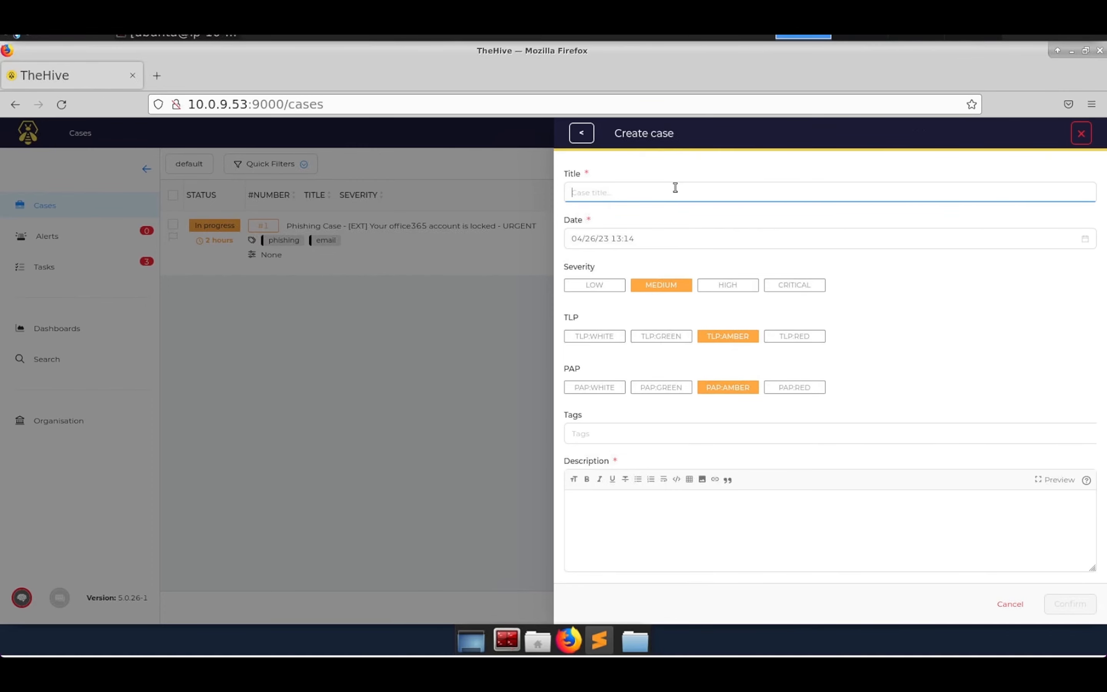
text(Suspicious PowerShell File Found on Serv-003)
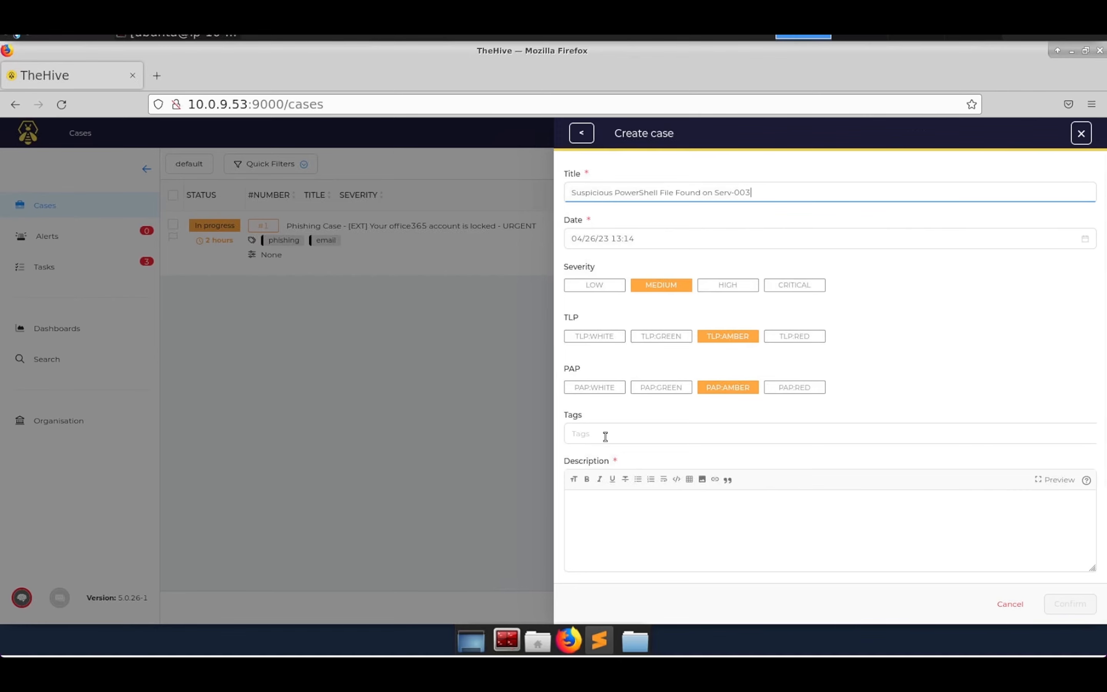
Enter the description "As an IT administrator has contacted the security team about an unknown powershell file on a server." and create the case.
click(610, 521)
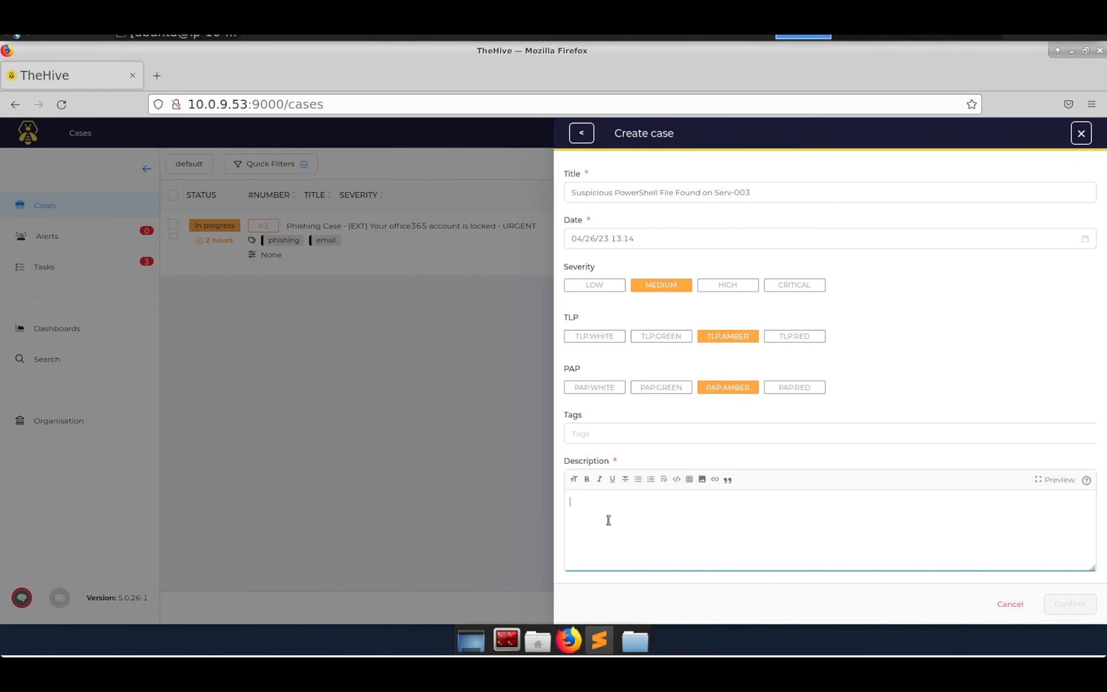
text(As an )
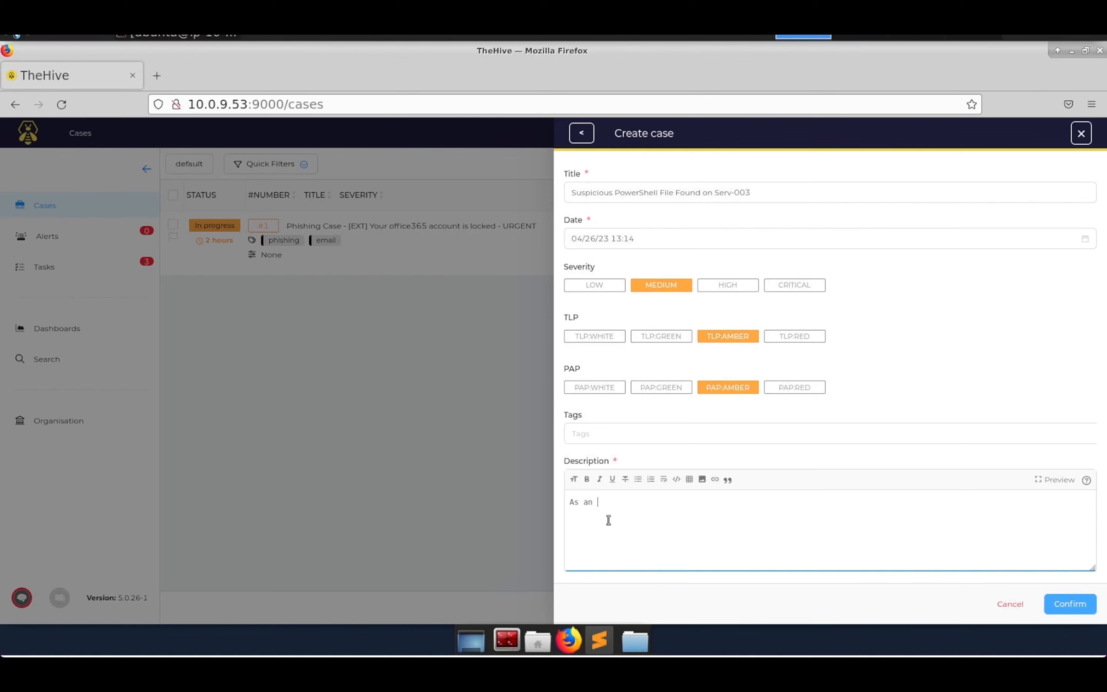
text(IT administrator has contacted the security team)
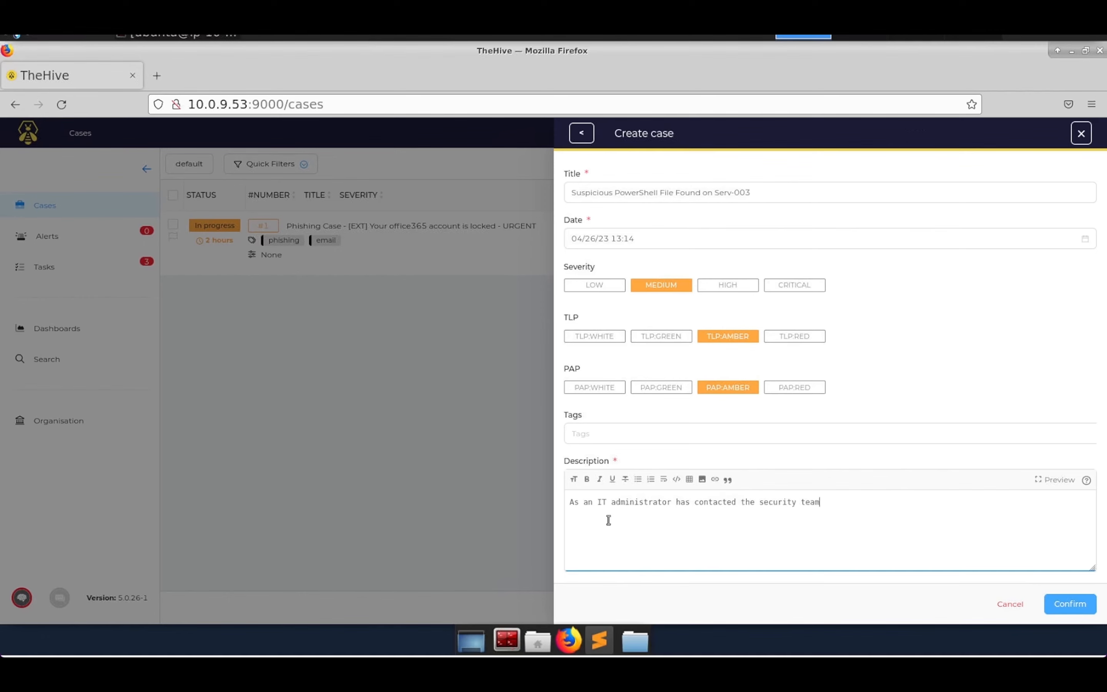
text( about an unknown powershell file on a)
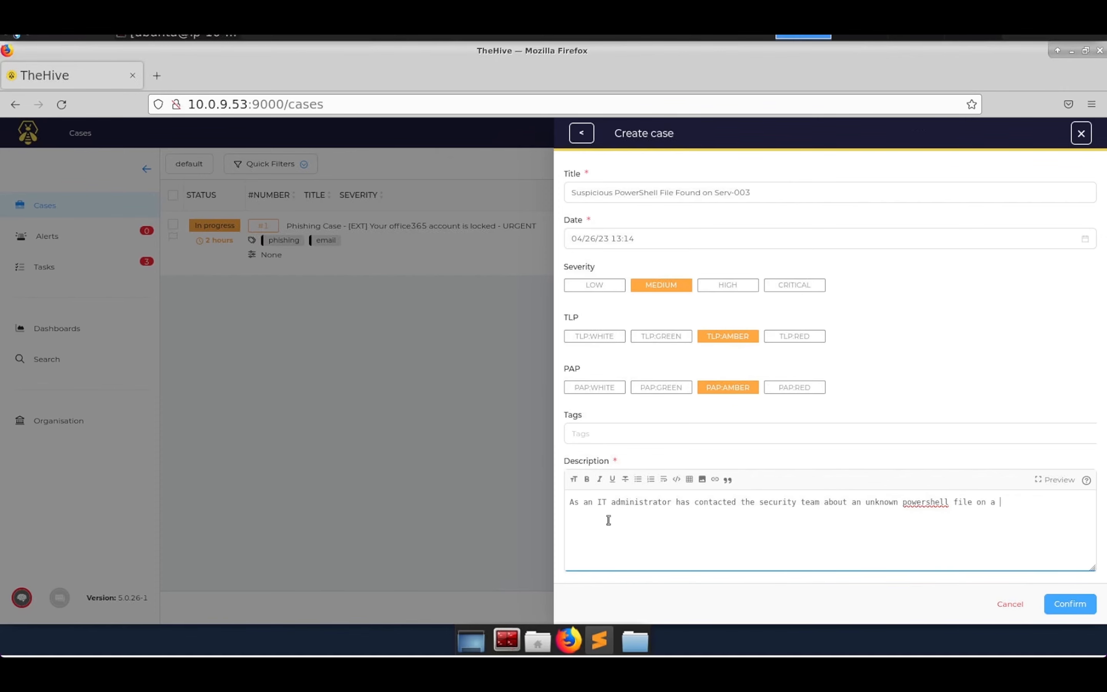
text( server.)
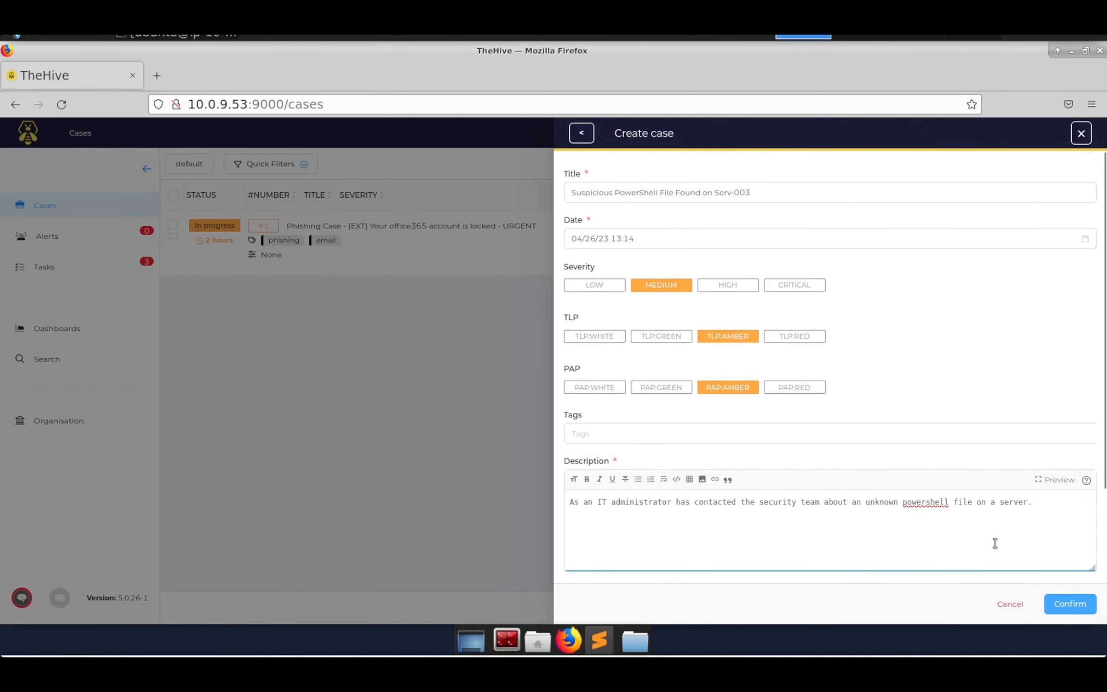
click(1070, 605)
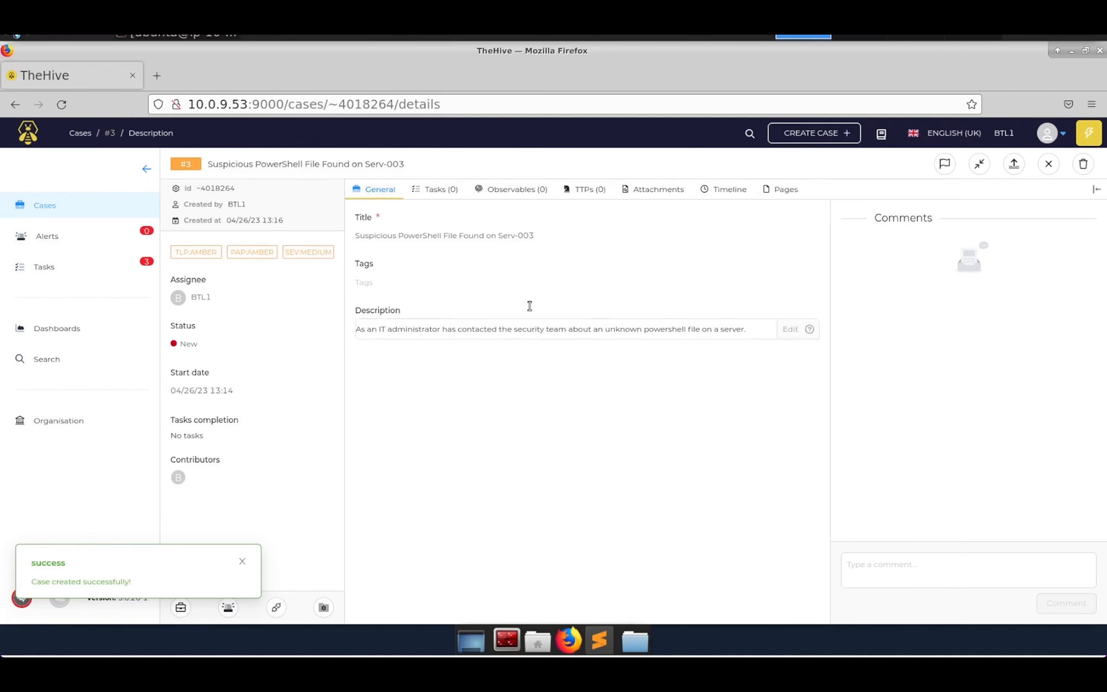
Collapse the navigation sidebar and enter the tags "powershell" and "Serv-003" for the new case.
click(148, 172)
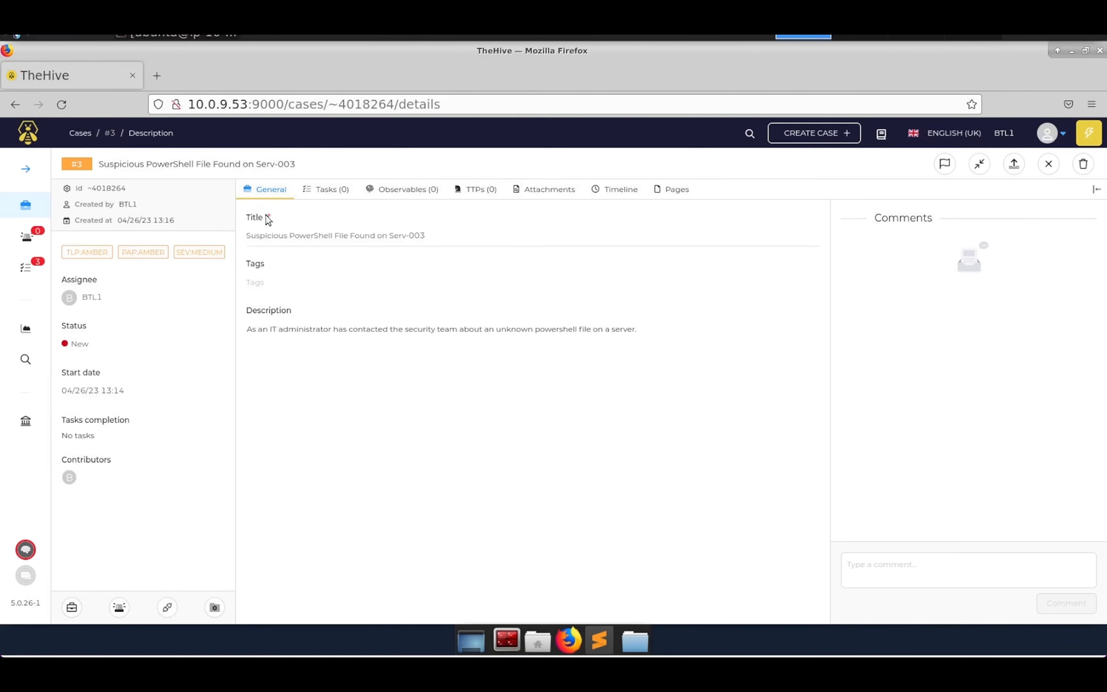
click(259, 282)
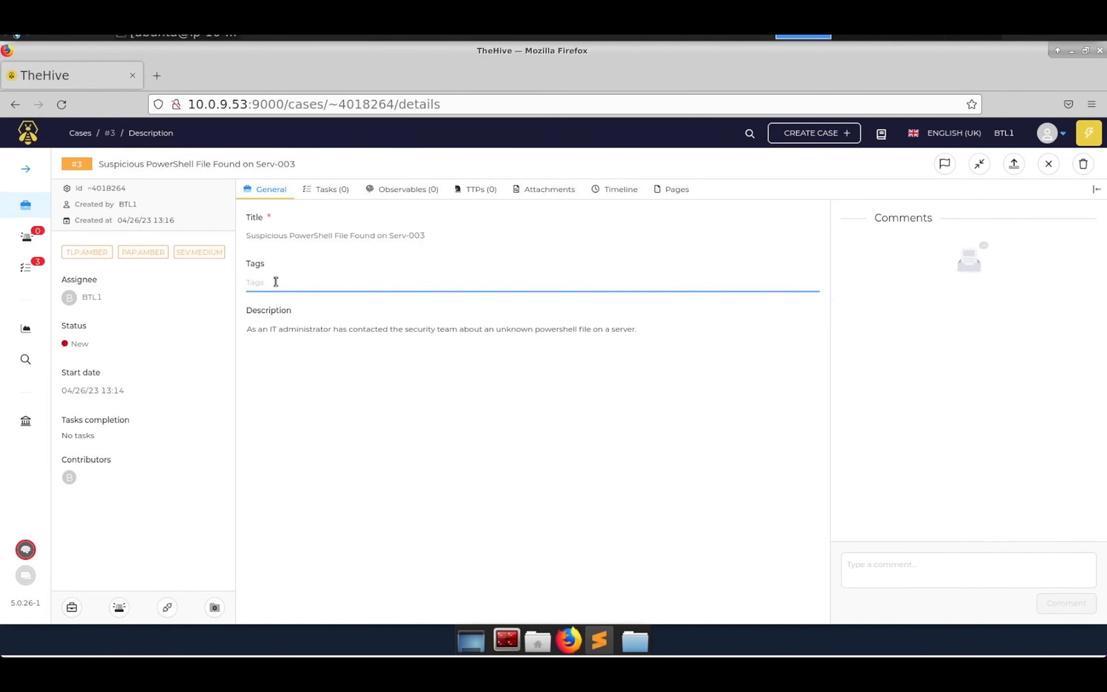
text(powershell)
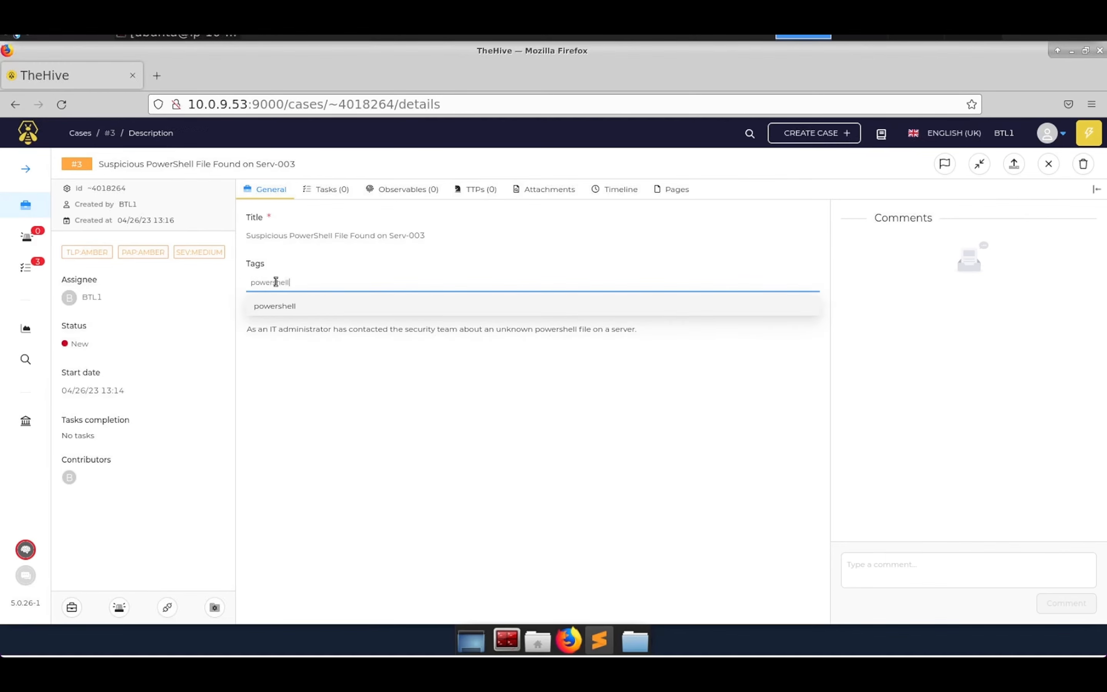
key(Return)
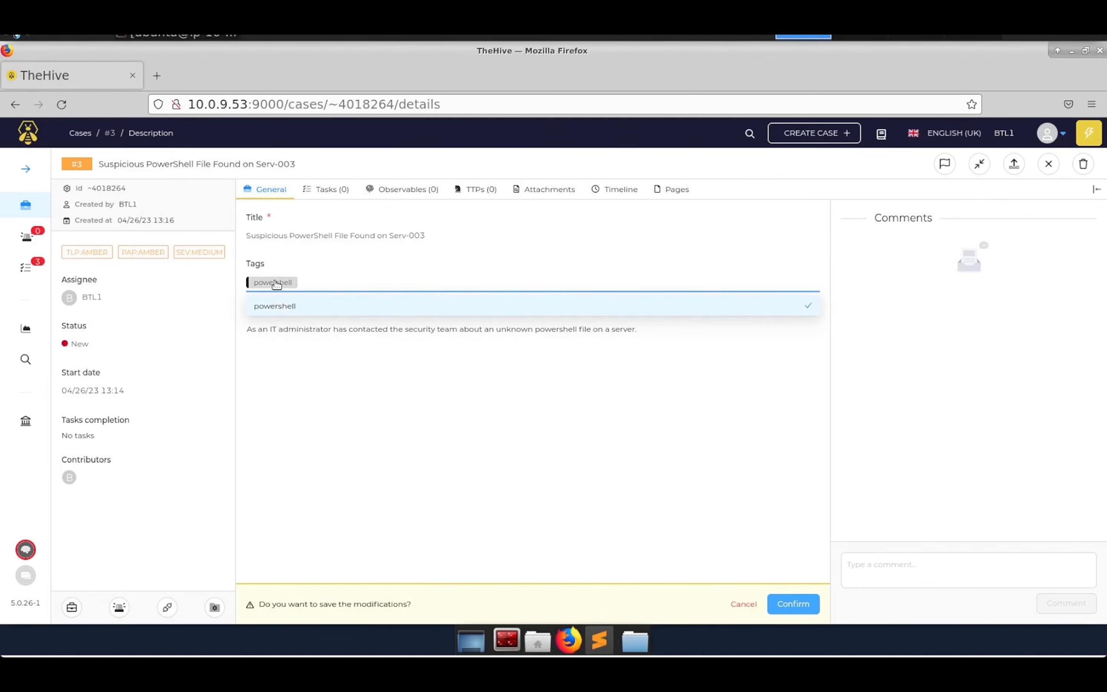
text(S)
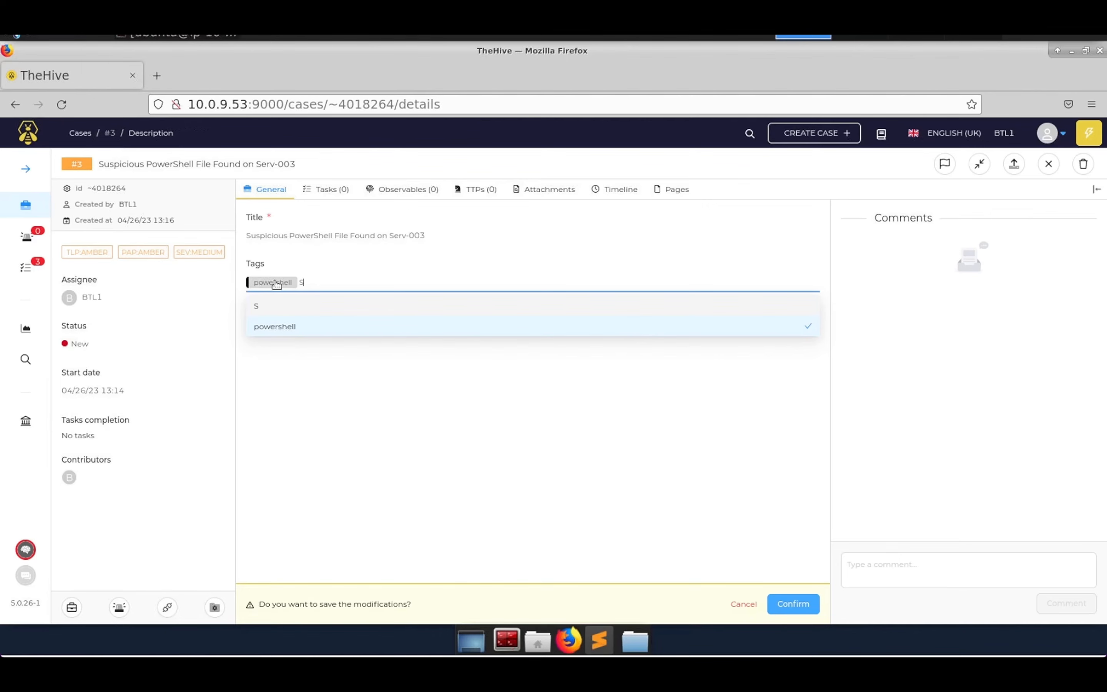
text(erv-003)
key(Return)
click(304, 420)
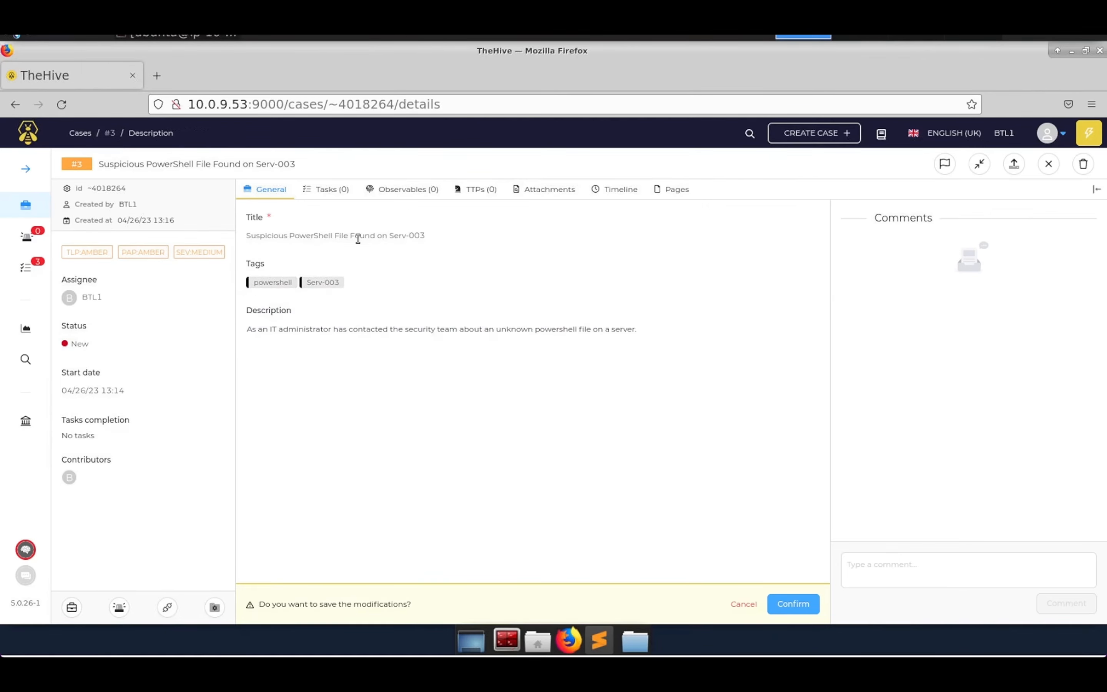
Add a task titled "Acquire the file" to the case in the default group, continuing with another new task.
click(328, 196)
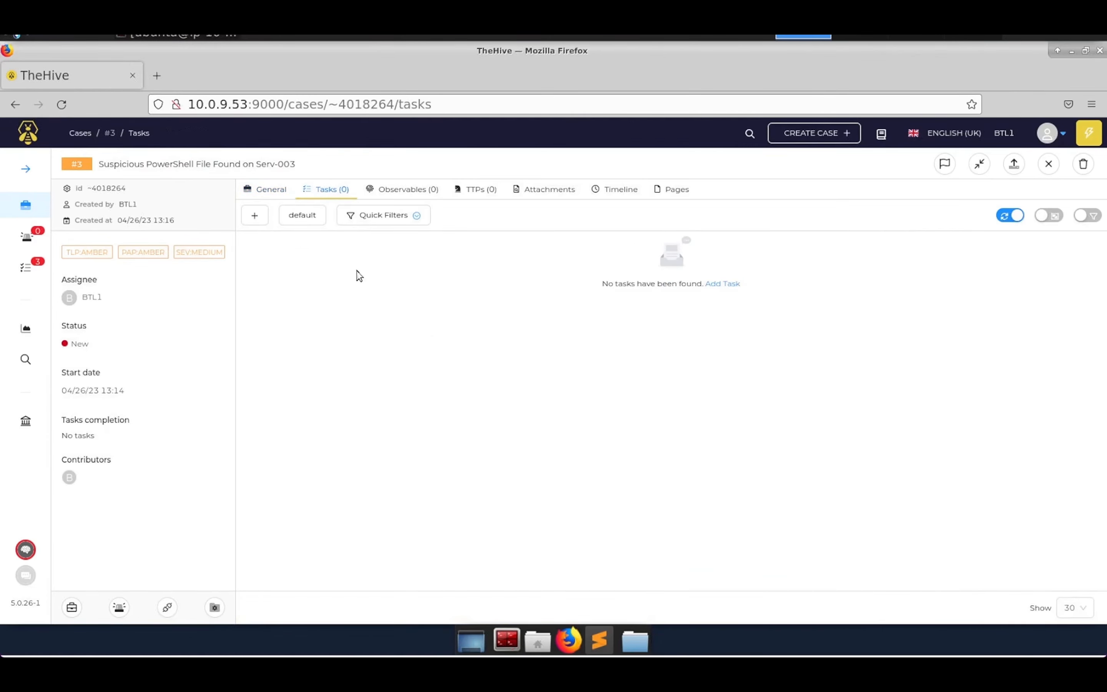
click(255, 215)
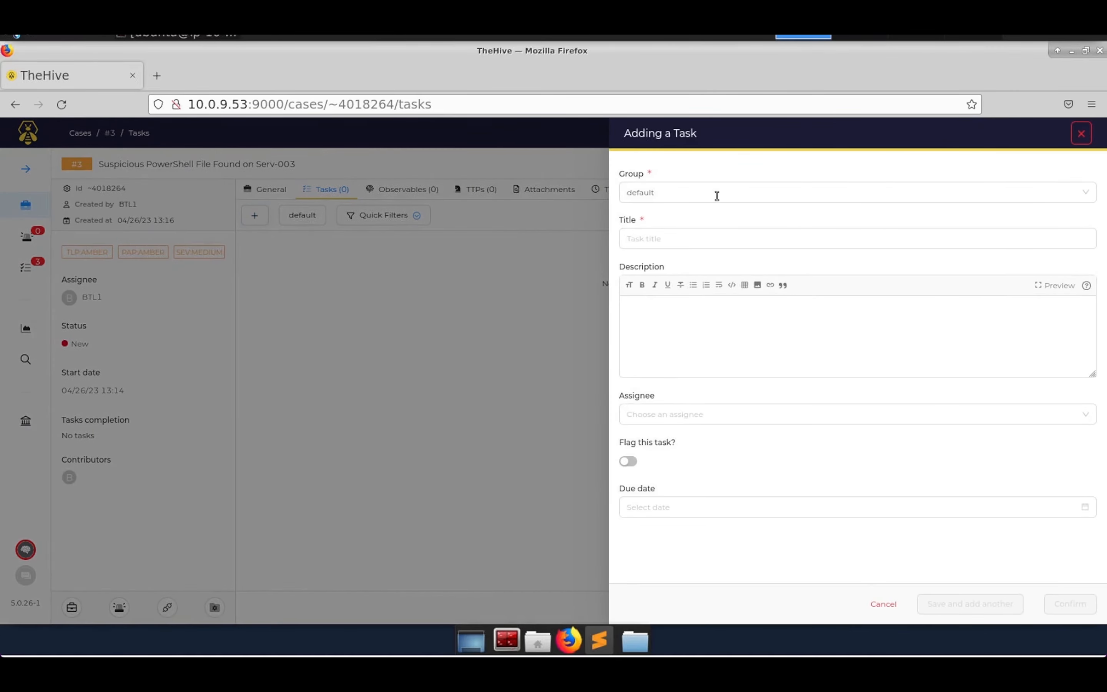
click(699, 243)
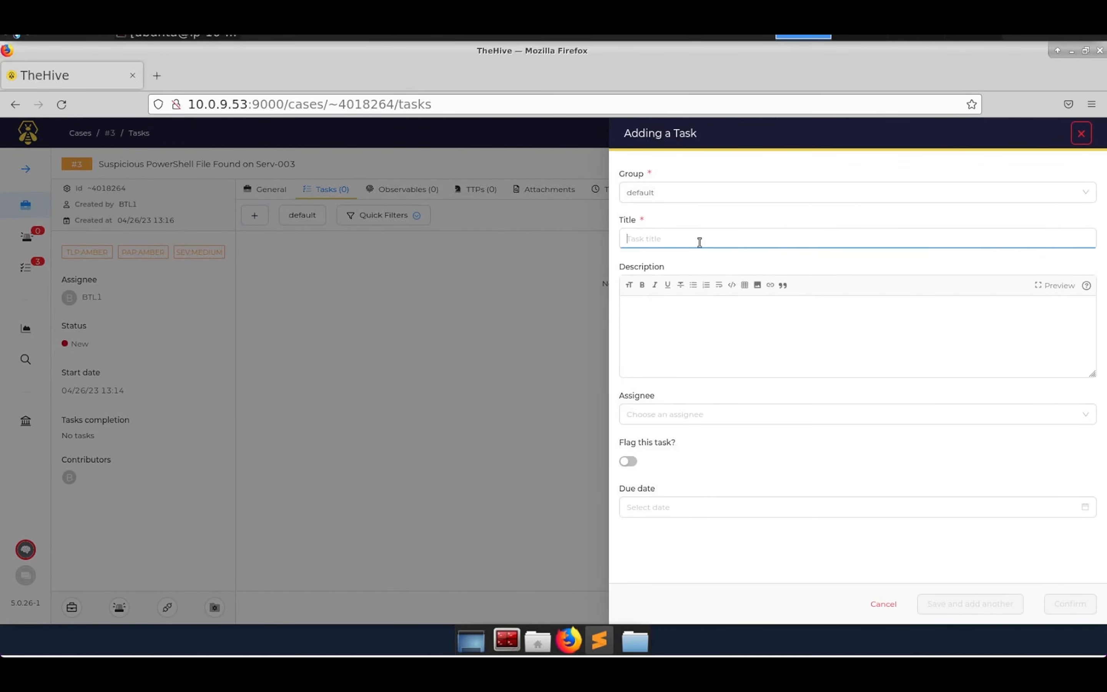
text(Acquire the file)
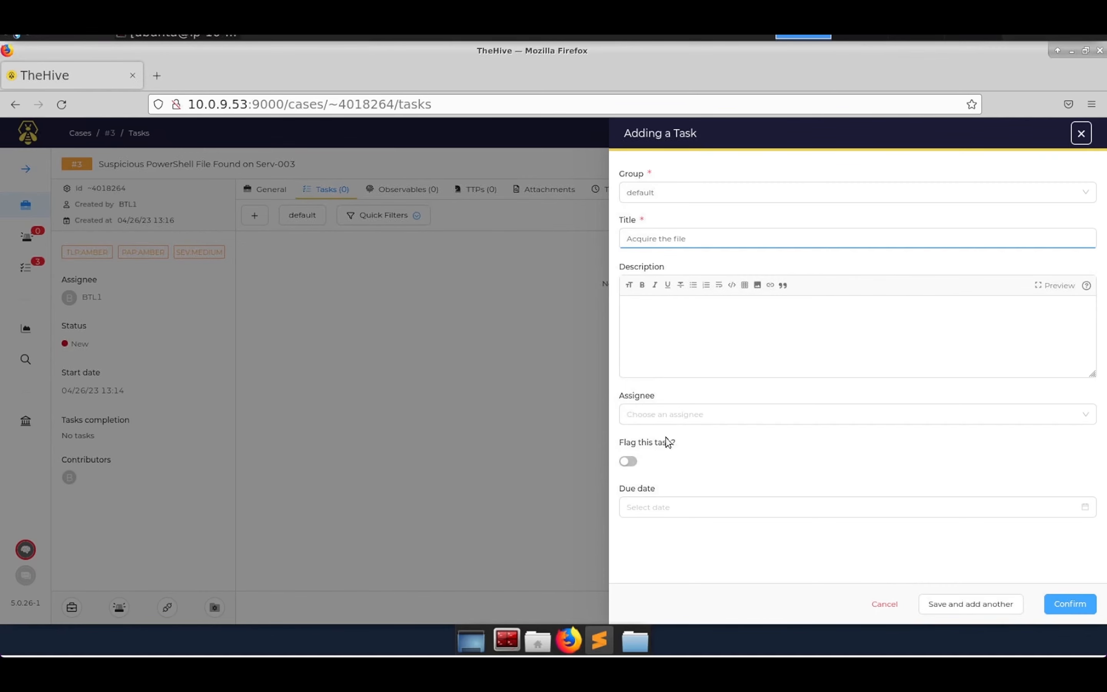
click(997, 606)
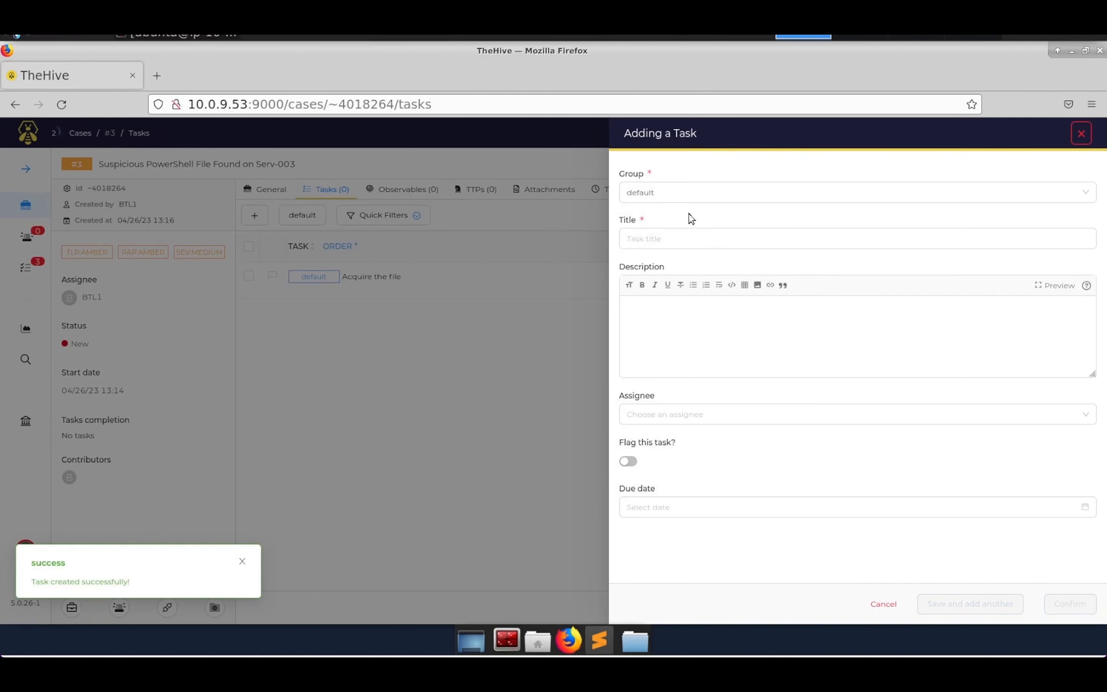
Title the second task "Gather file indicators" and save it, continuing with another new task.
click(691, 240)
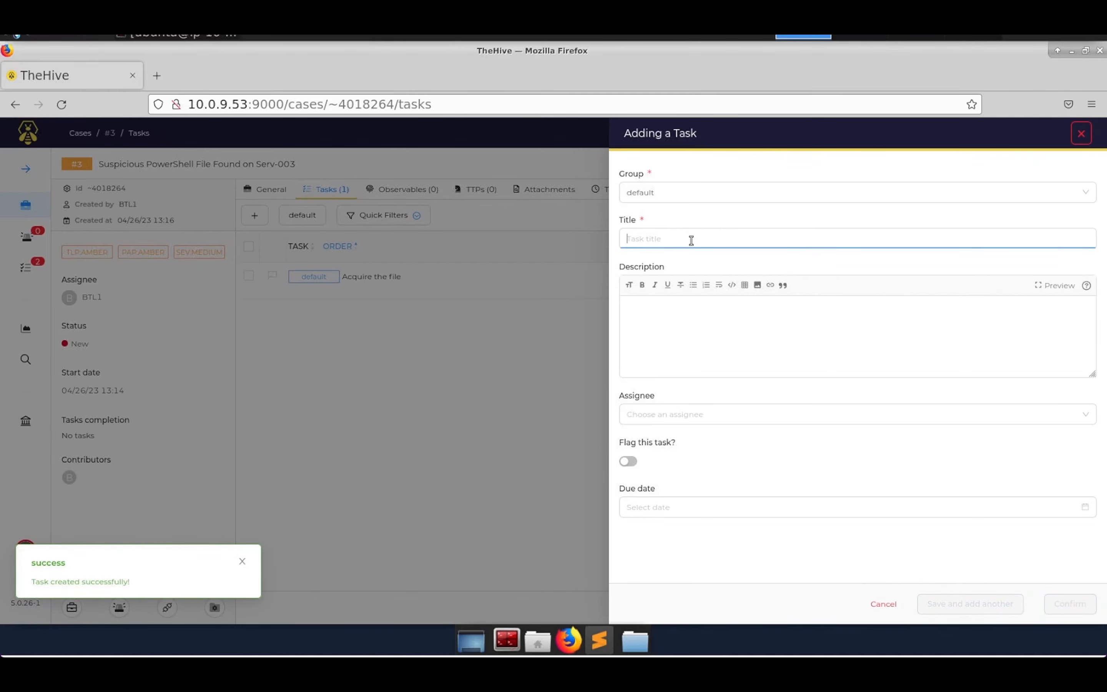
text(Gather fil)
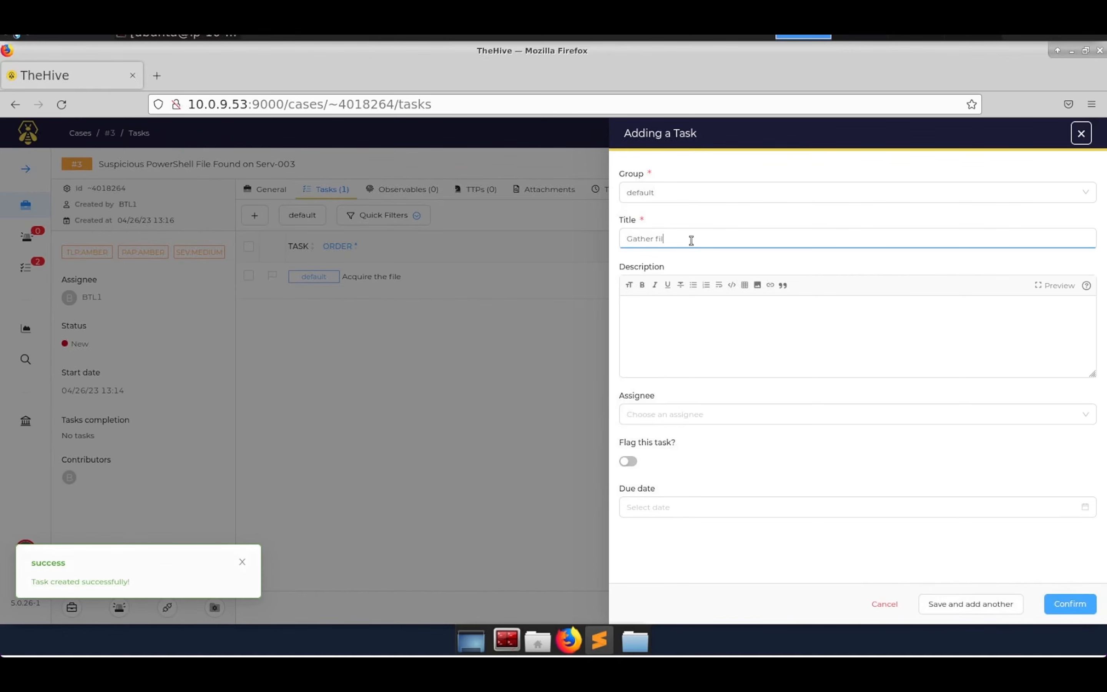
text(e indica)
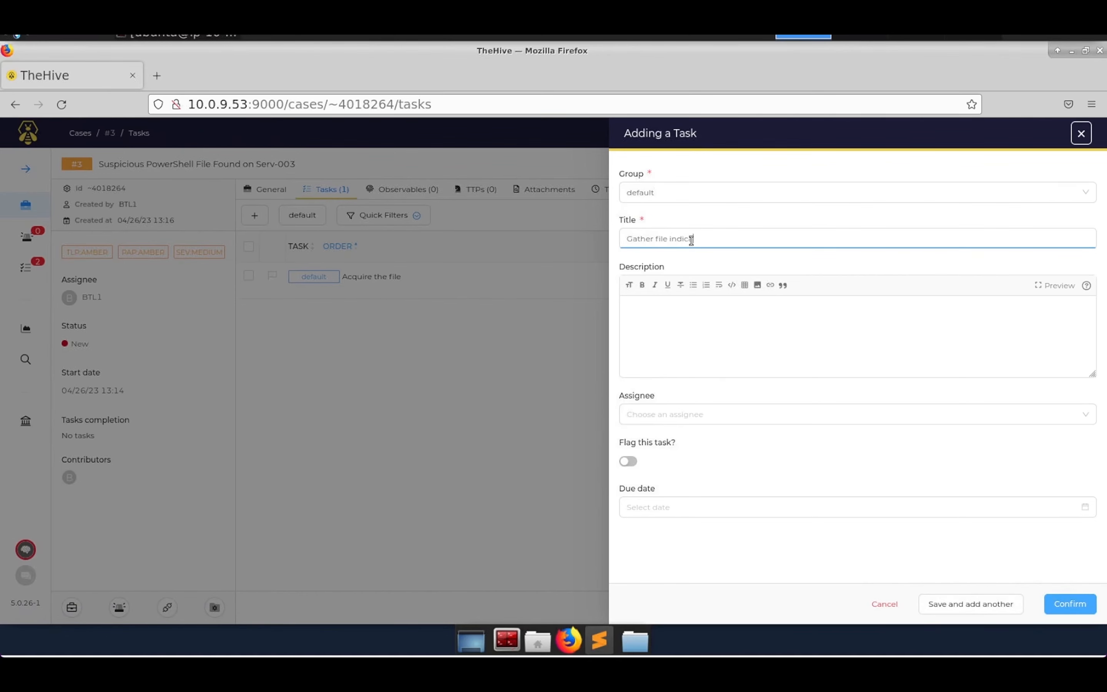
text(tors)
click(967, 603)
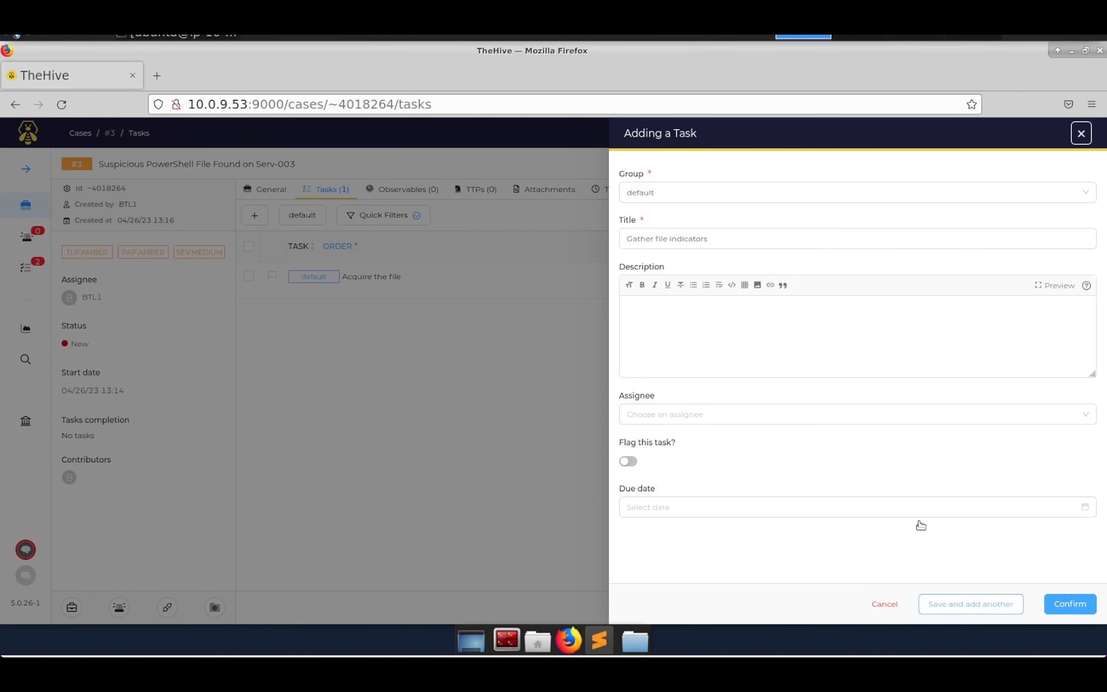
Title the third task "Triage the file" and save it, continuing with another new task.
click(675, 237)
text(Tr)
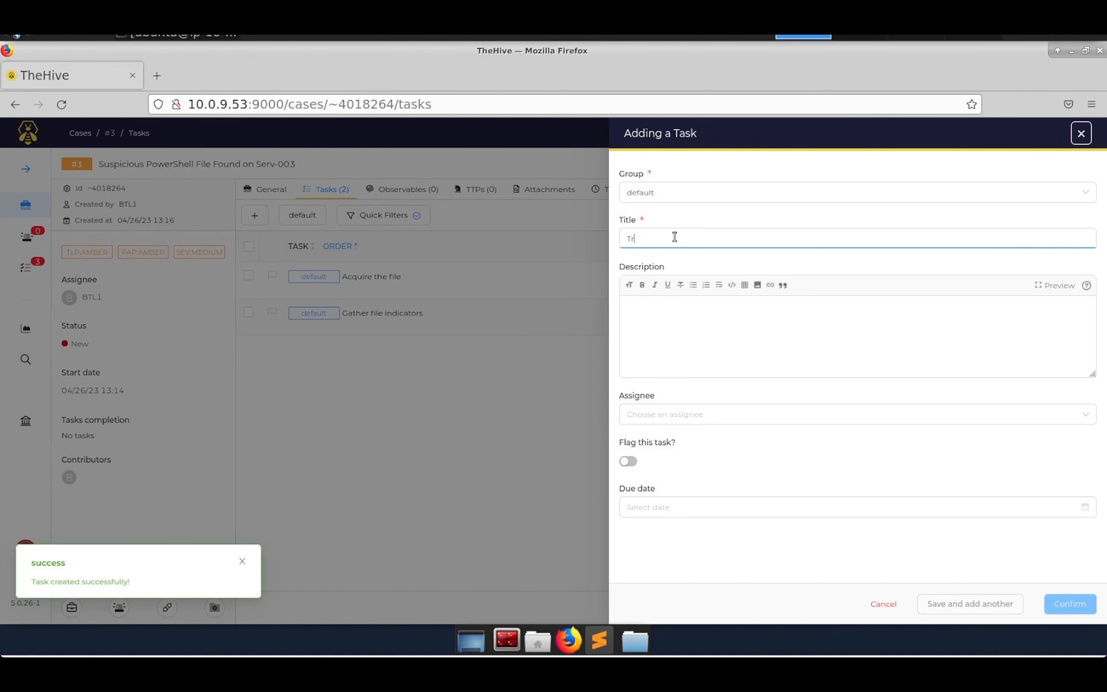
text(iage the file)
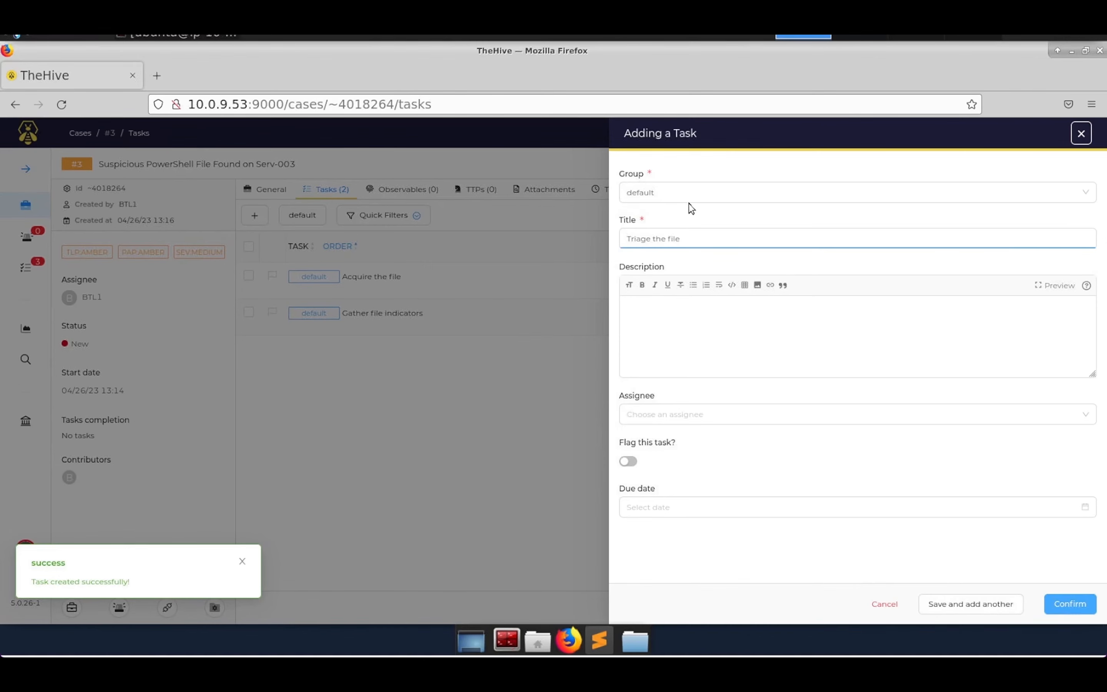
click(943, 605)
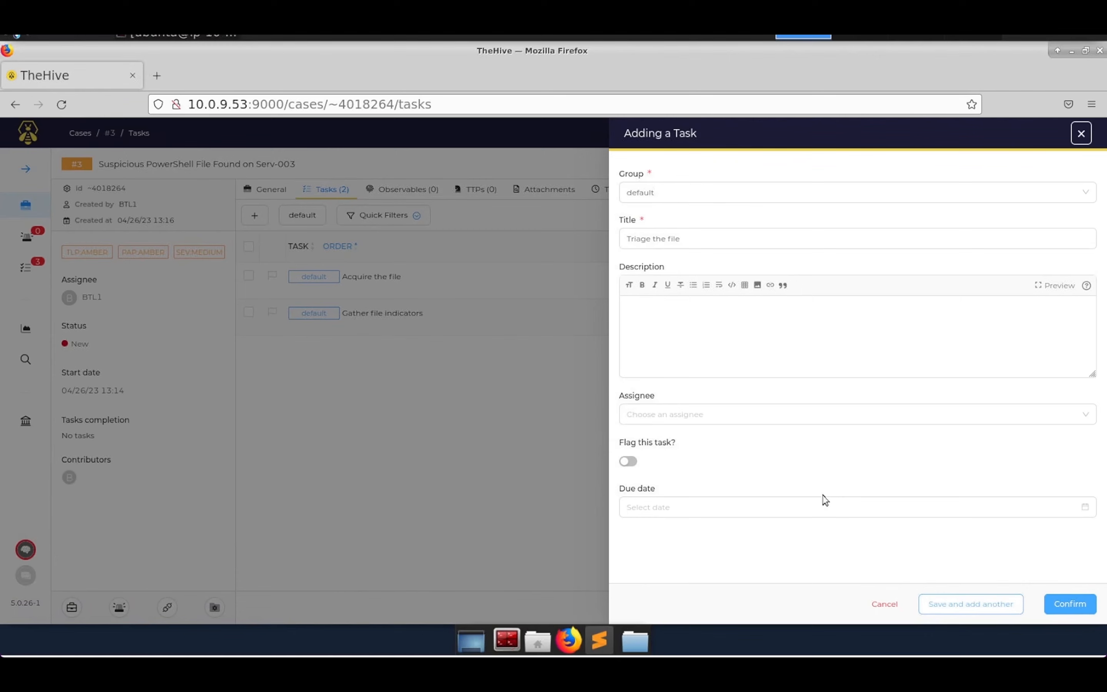
Add a final task titled "Take actions if appropriate" and finish adding tasks.
click(674, 238)
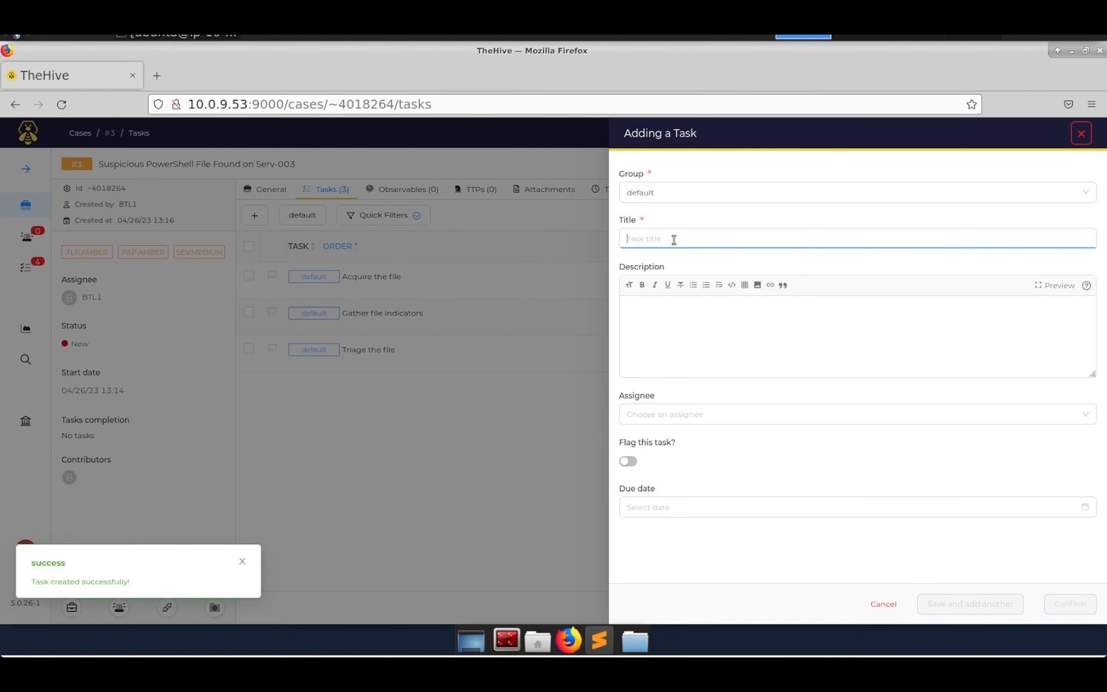
text(Take a)
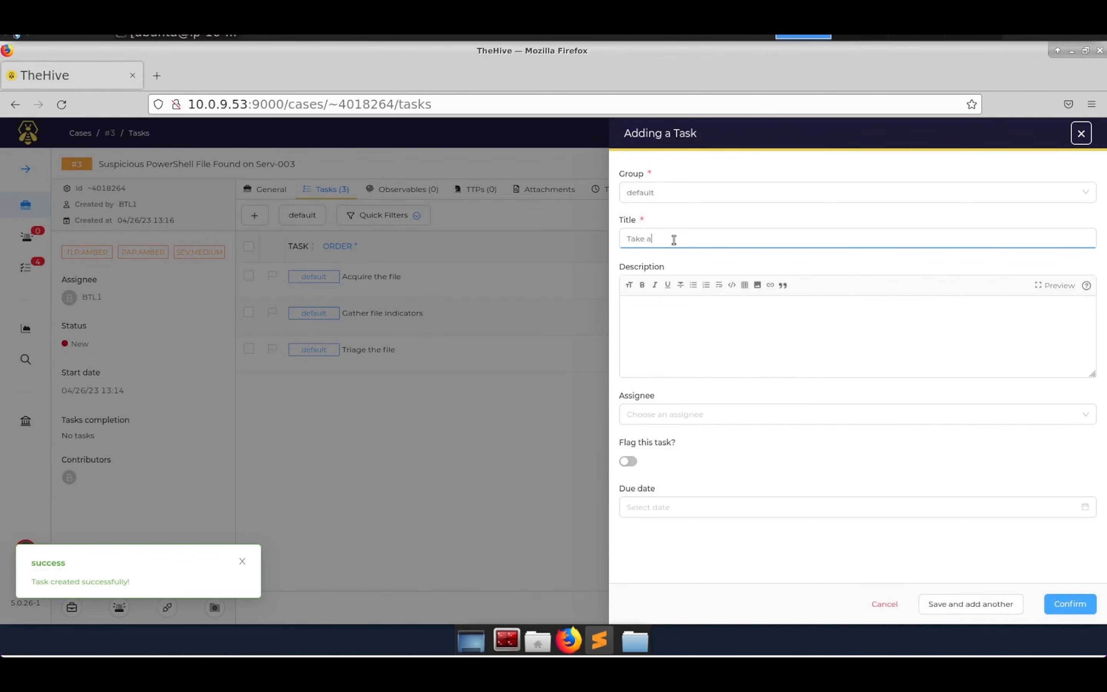
text(ctions if )
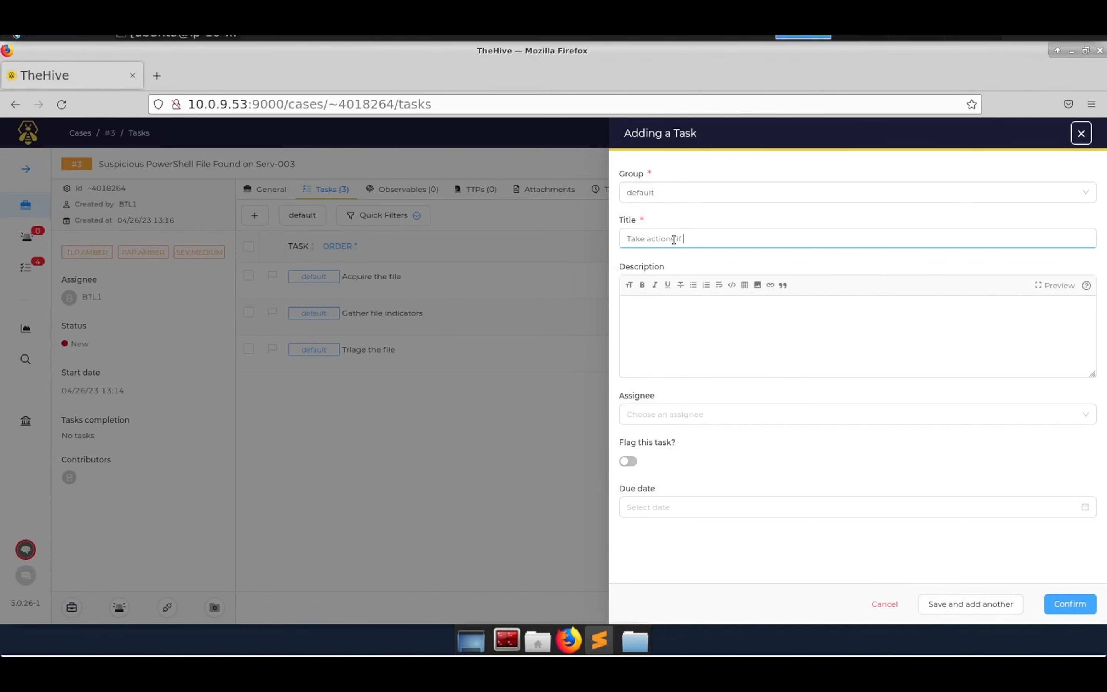
text(appropriate)
click(1070, 605)
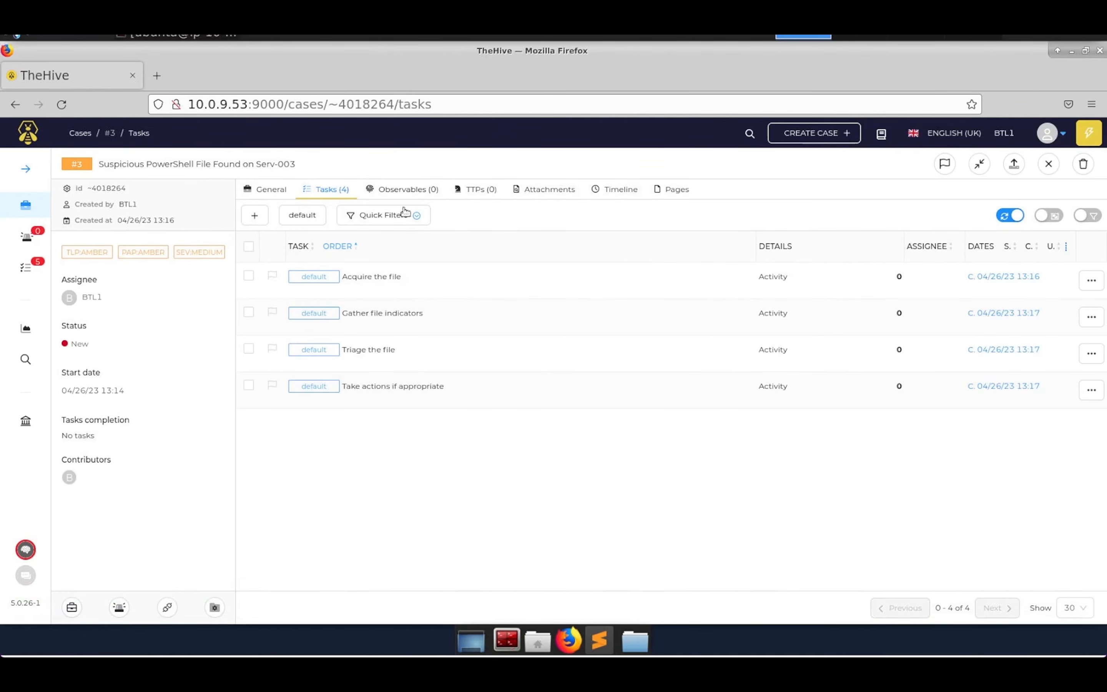
Add a log to the "Acquire the file" task reading "IT admin has provided a copy of the file to the security team.".
click(381, 279)
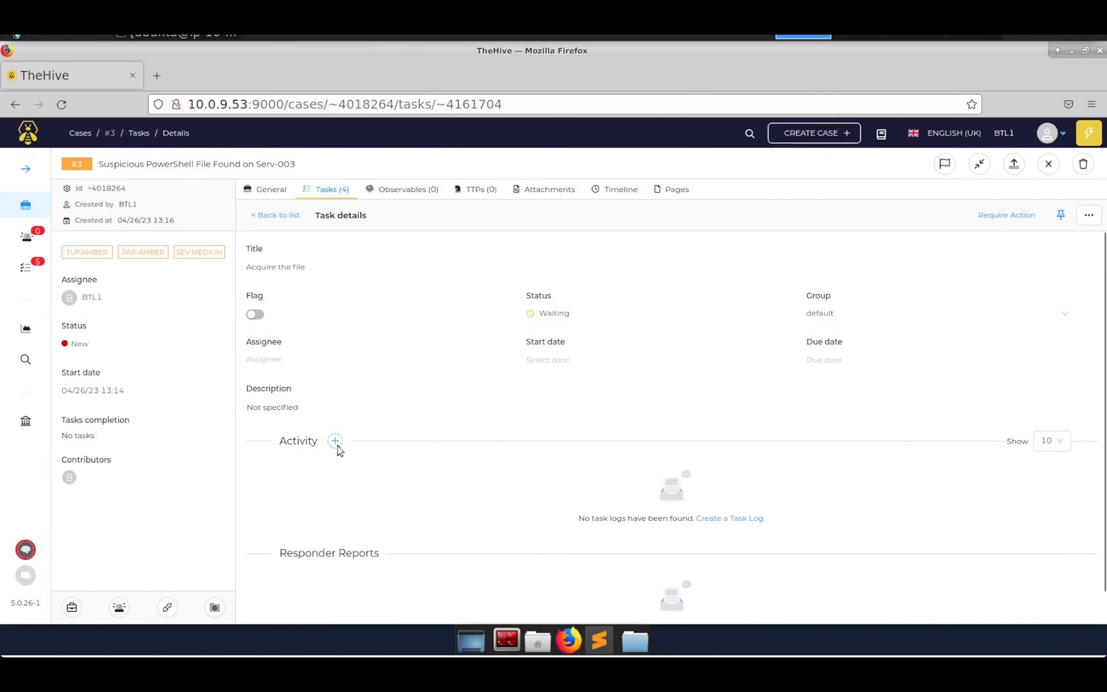
click(336, 441)
click(669, 249)
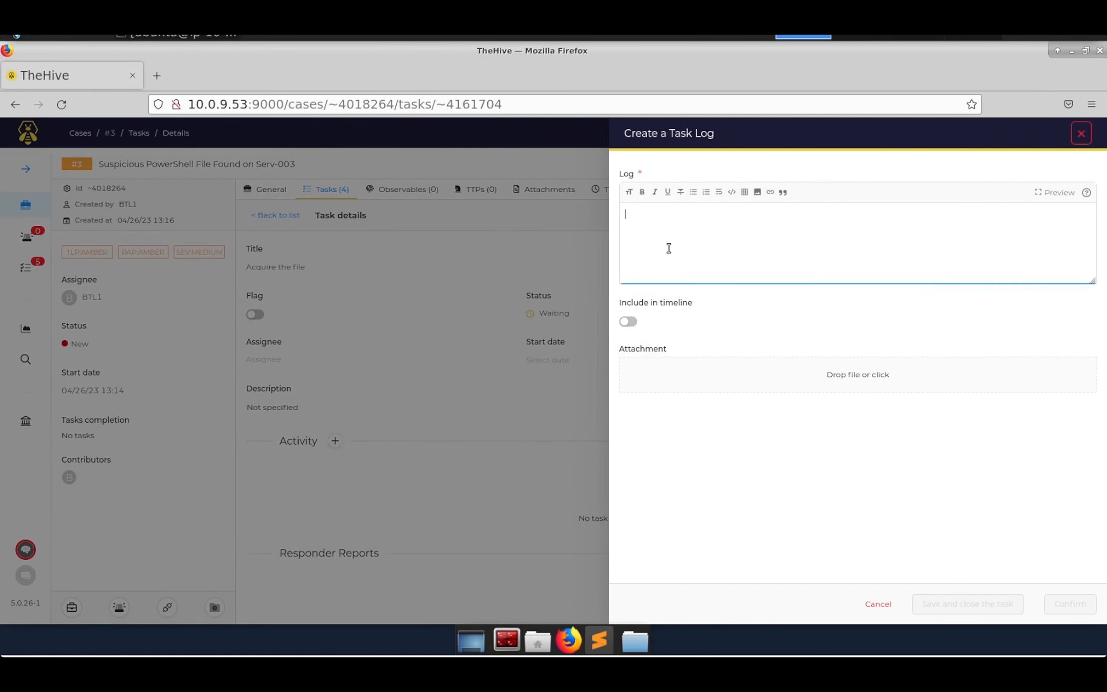
text(IT admin has p)
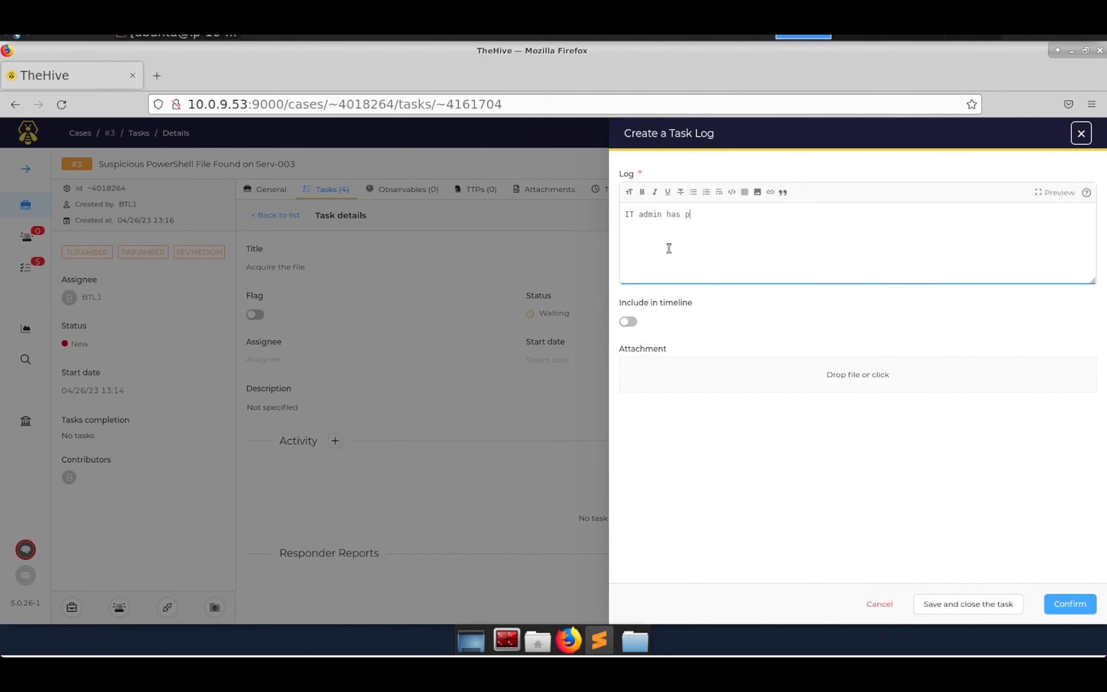
text(rovided the file to the security team.)
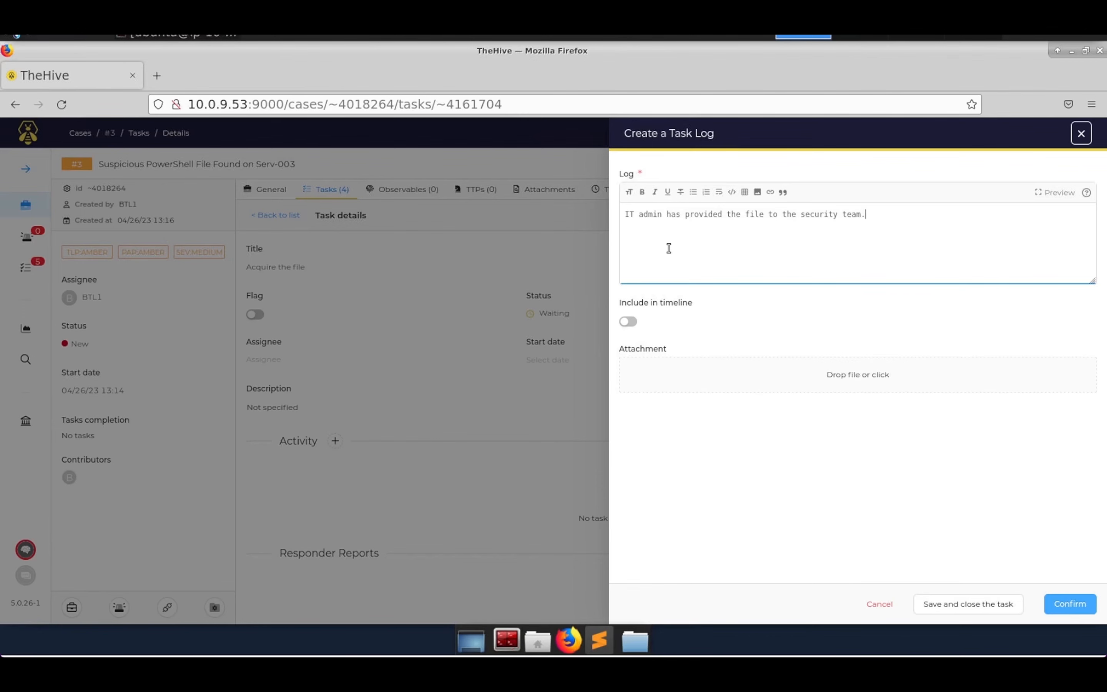
click(728, 214)
text(a copy of)
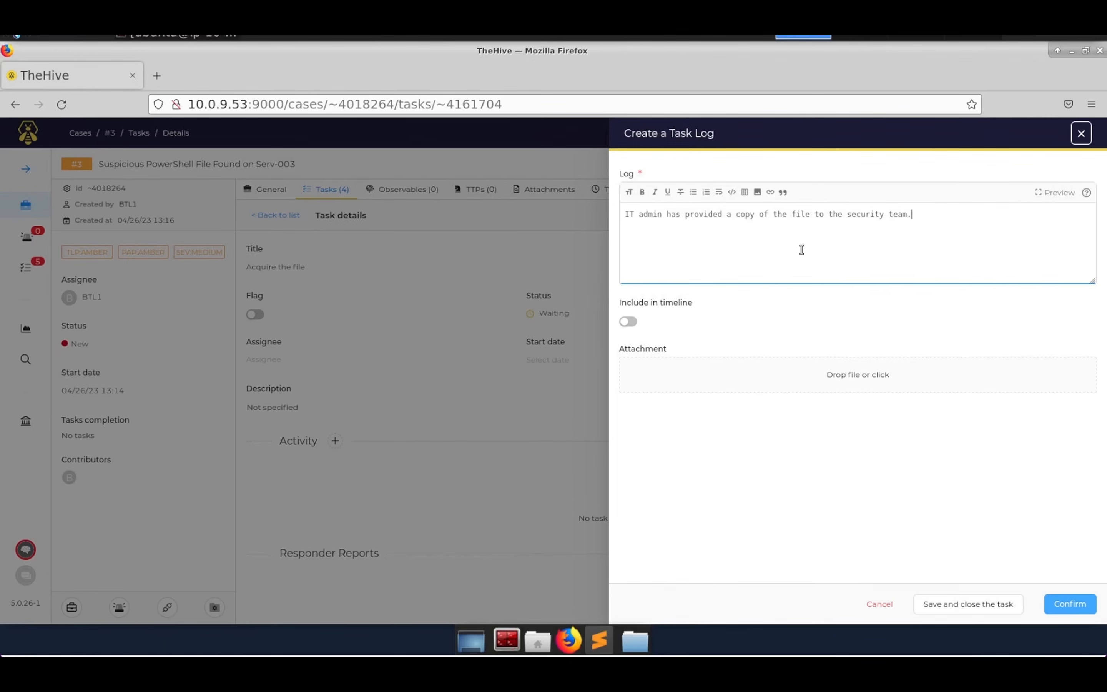
click(1057, 607)
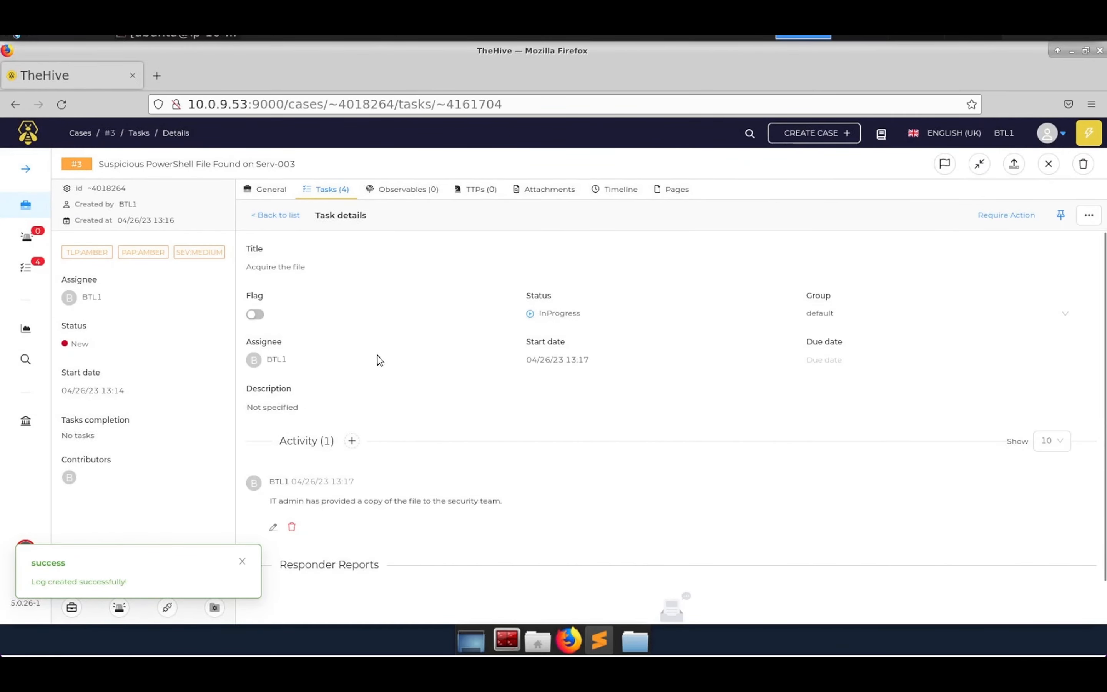
Attach updater1.ps1 from the Desktop folder to the case.
click(541, 198)
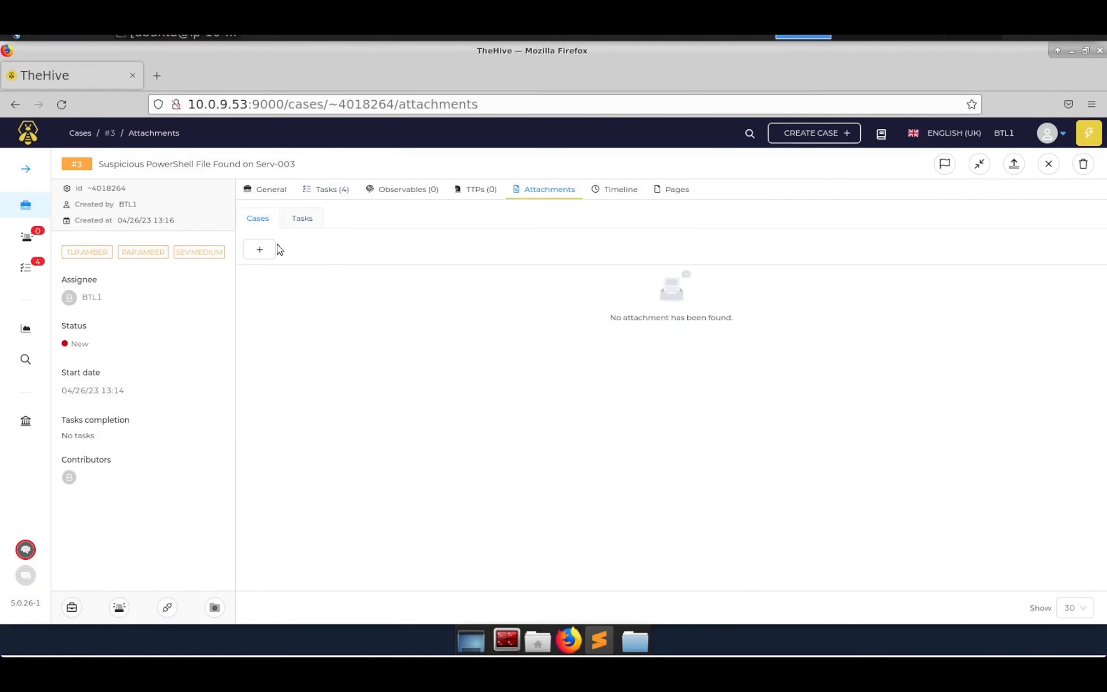
click(261, 251)
click(764, 252)
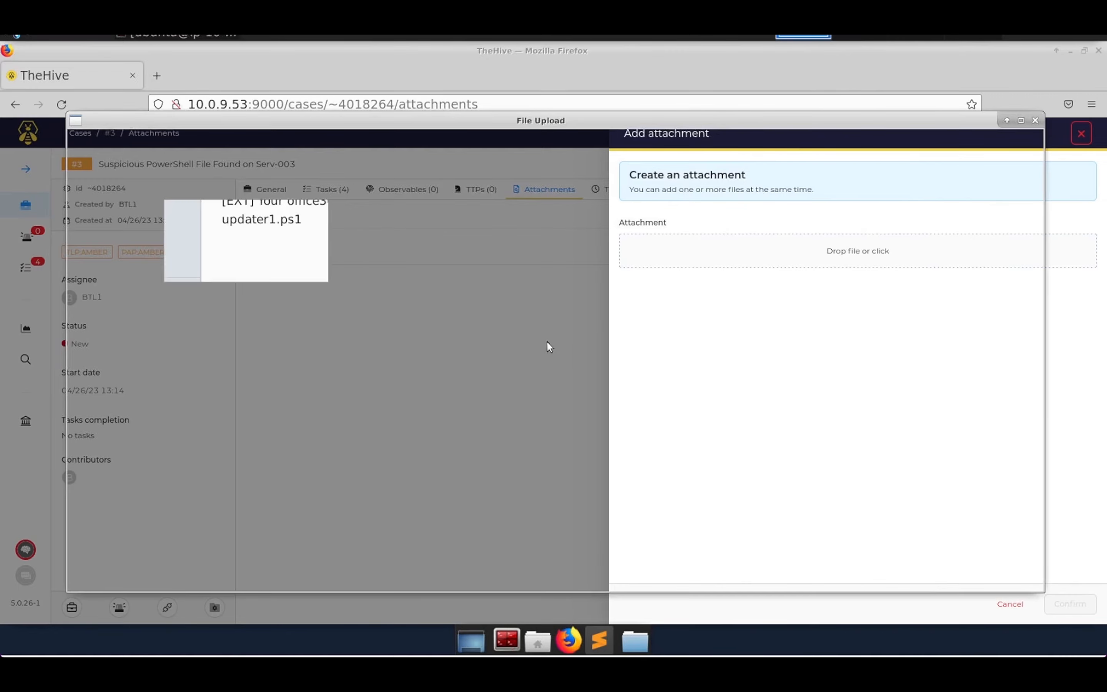
click(307, 222)
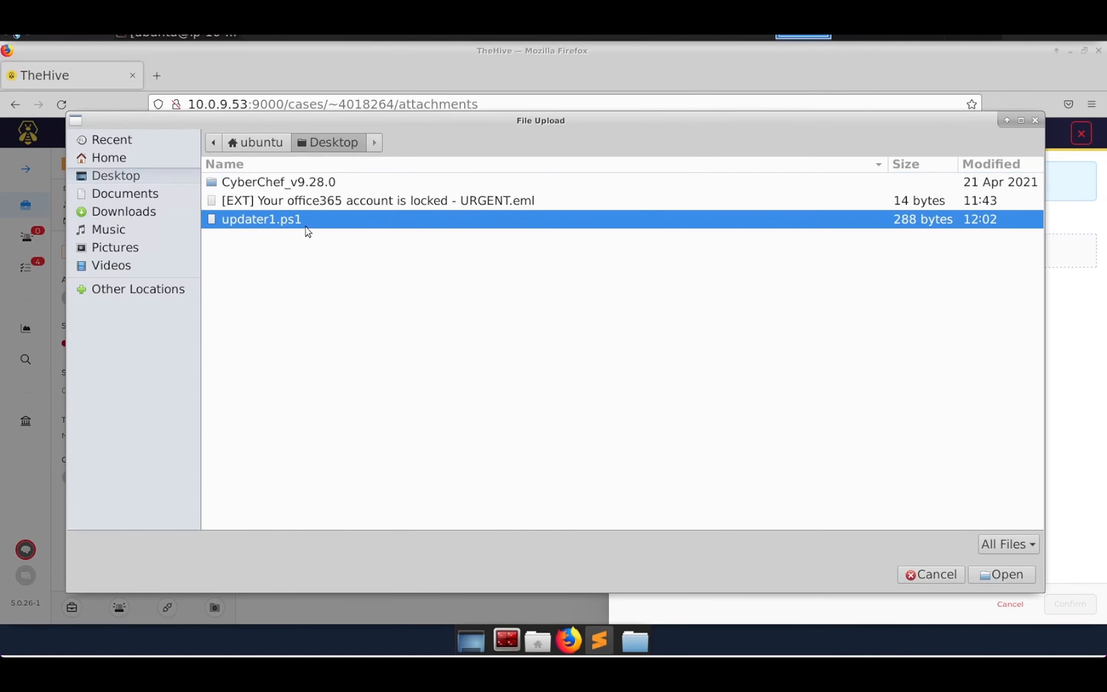
click(993, 578)
click(1067, 605)
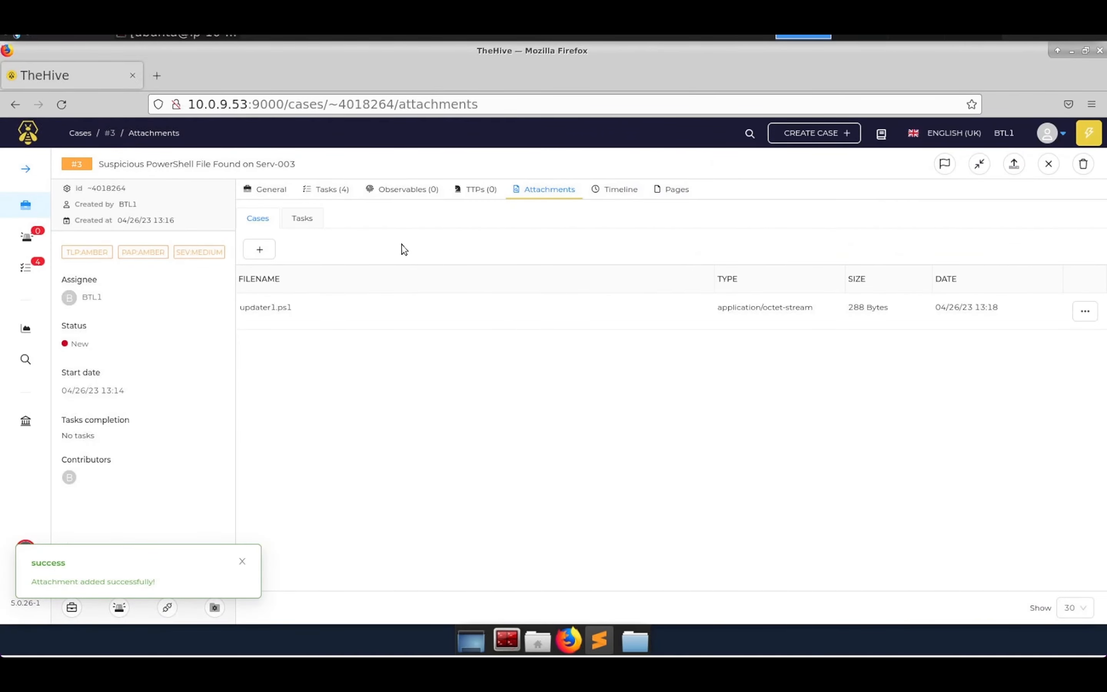
Start a new case observable of type filename with the value updater1.ps1.
click(398, 194)
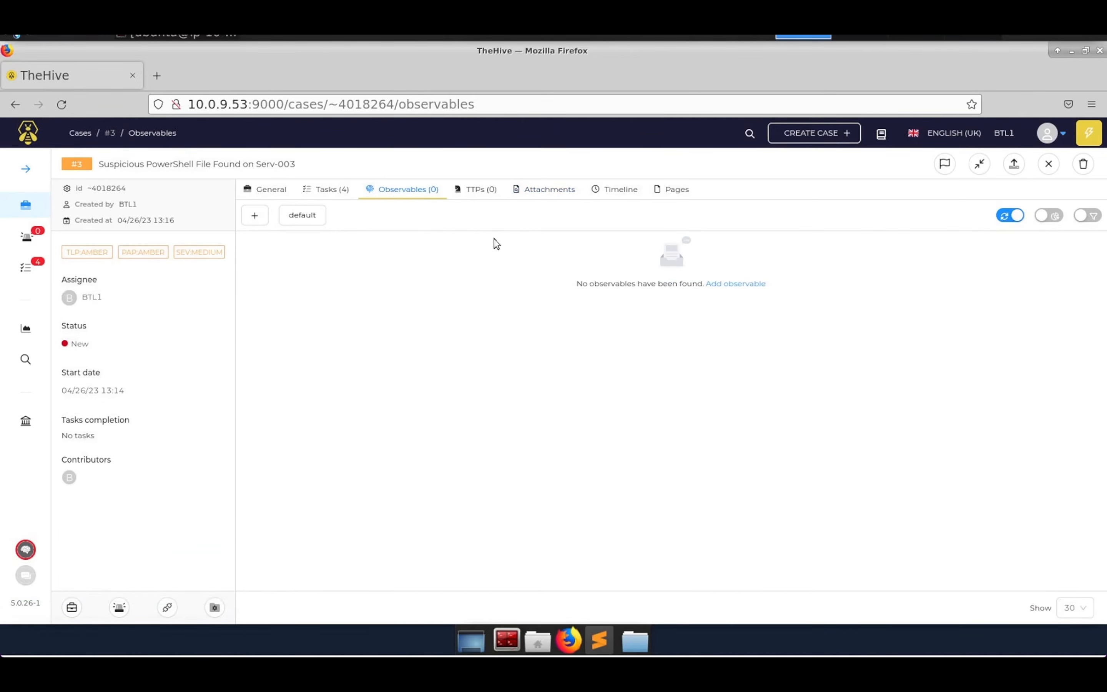
click(254, 221)
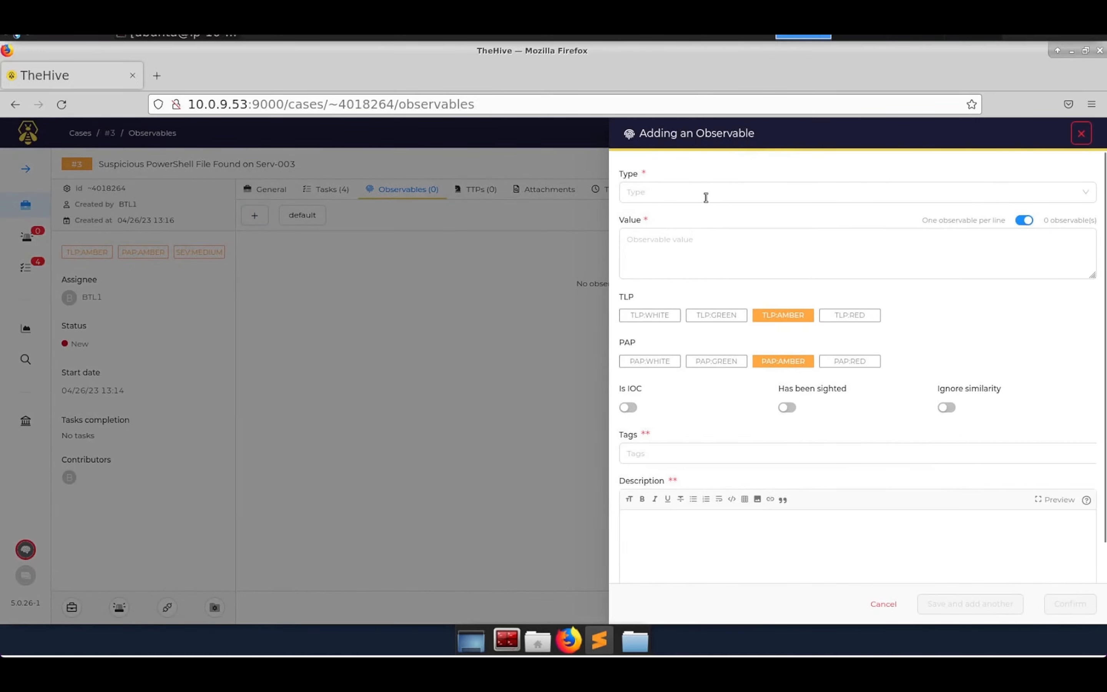
click(705, 196)
text(fil)
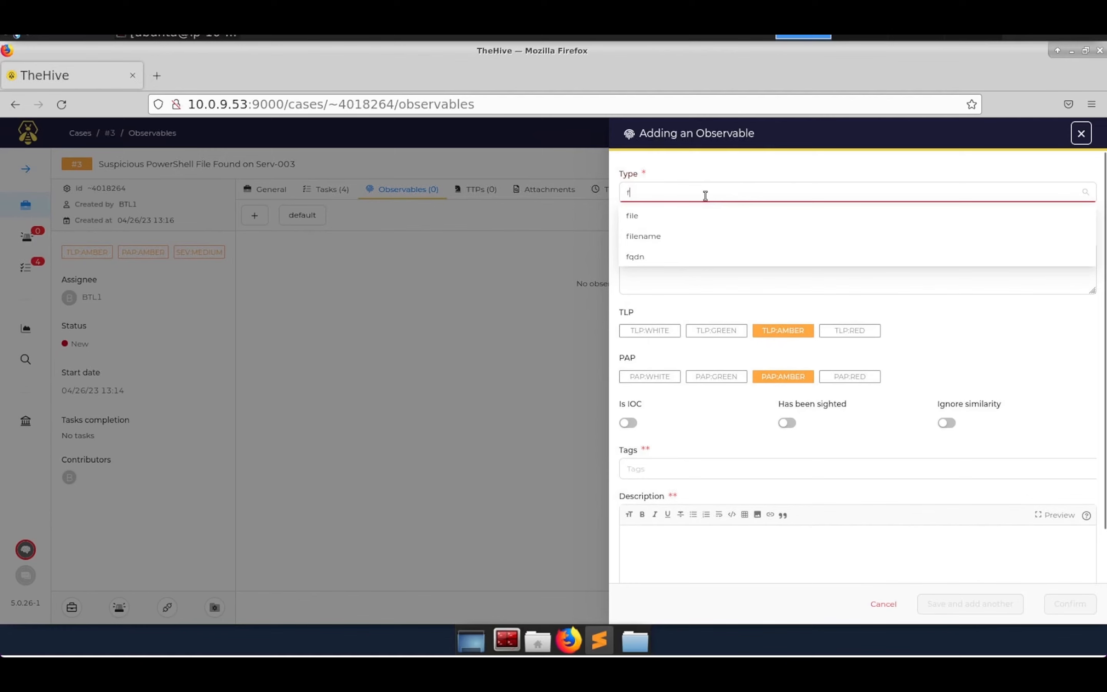
click(673, 236)
click(685, 250)
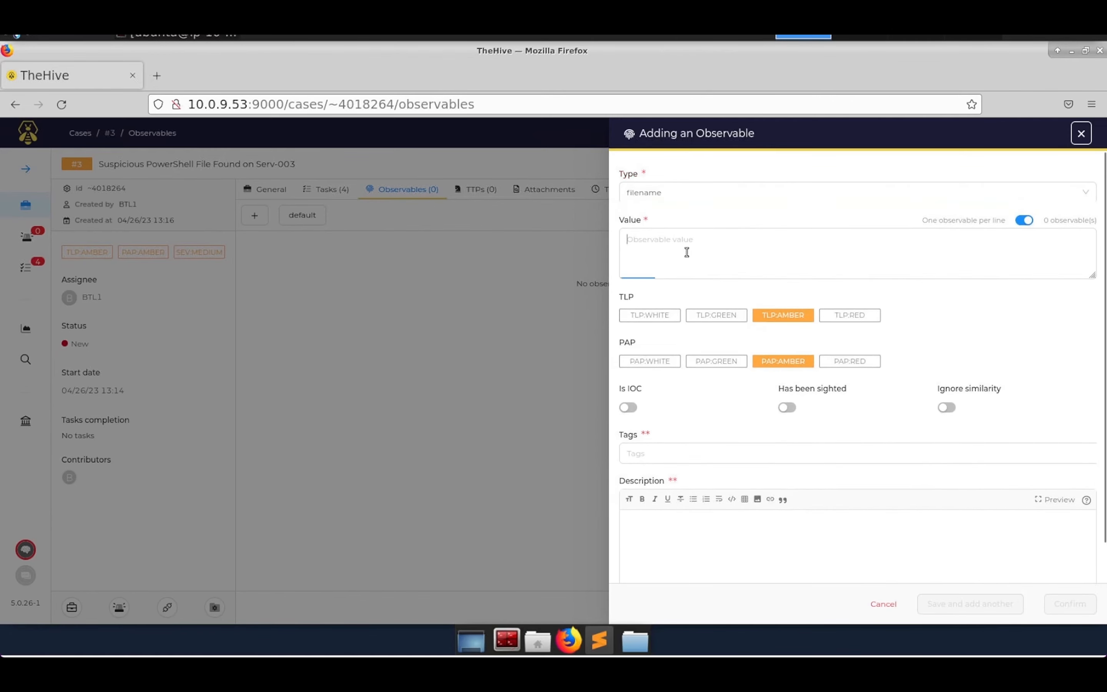
text(upd)
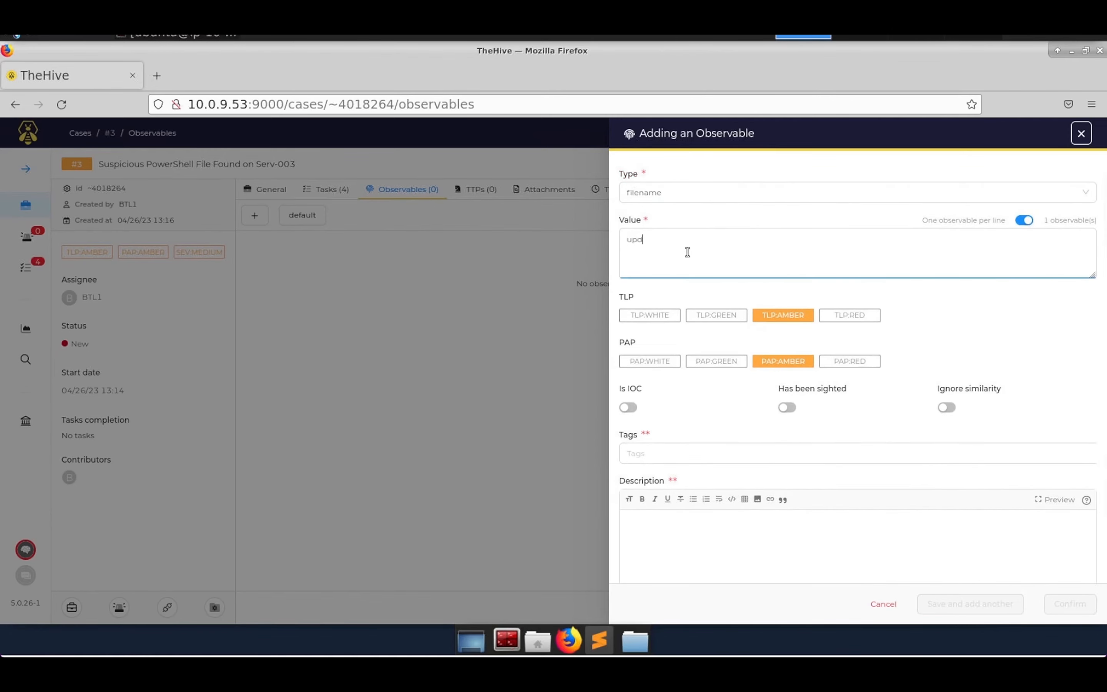
text(ater1.ps1)
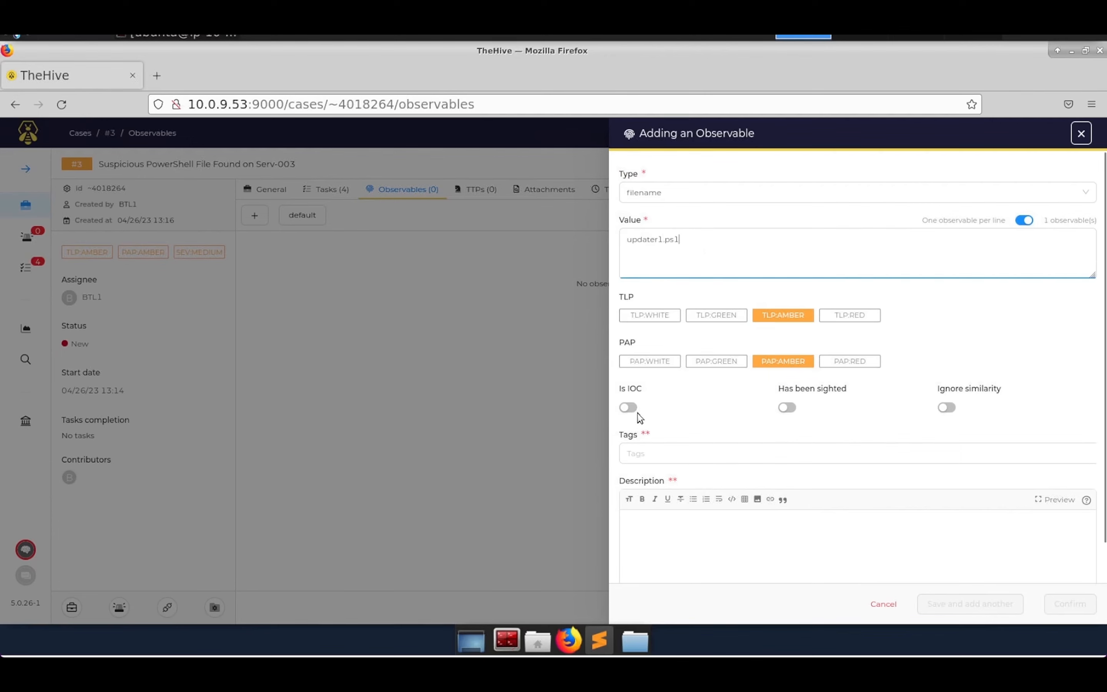
Tag the filename observable powershell, describe it as "The suspicious file provided by the IT Admin" and save it.
click(669, 456)
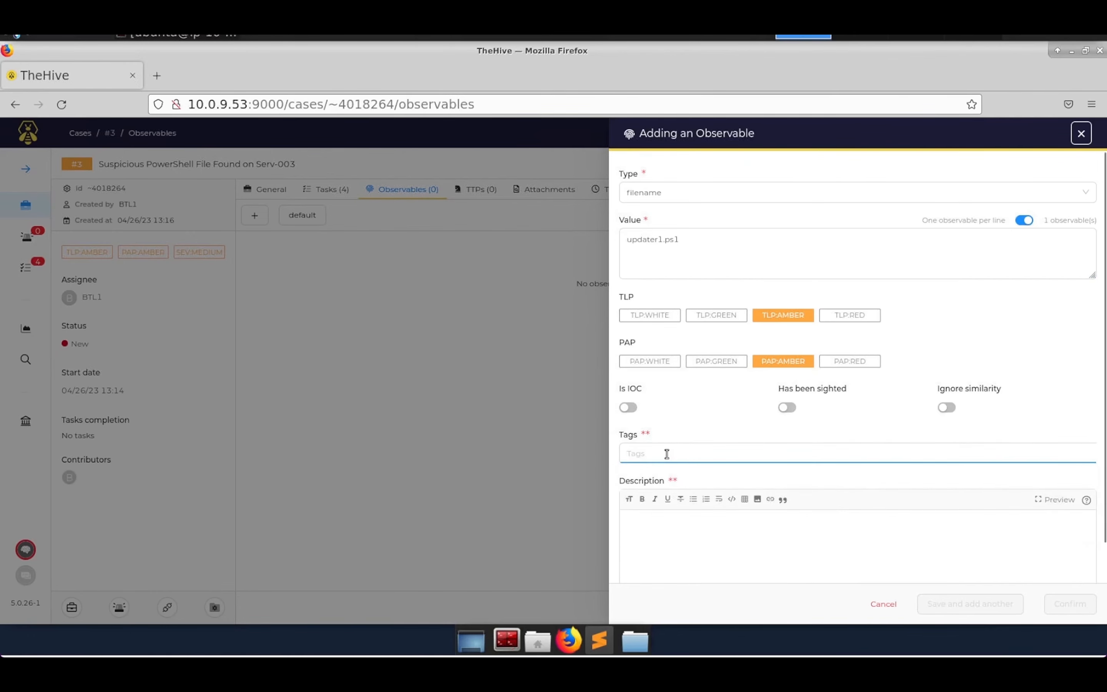
text(powershell)
key(Return)
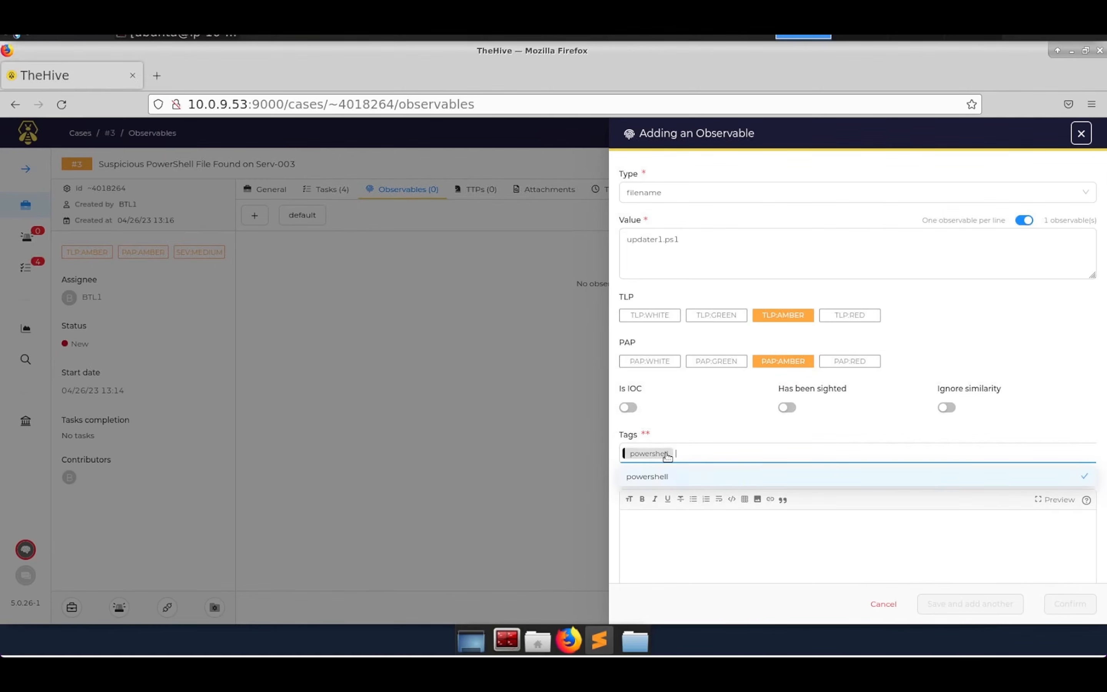
click(696, 552)
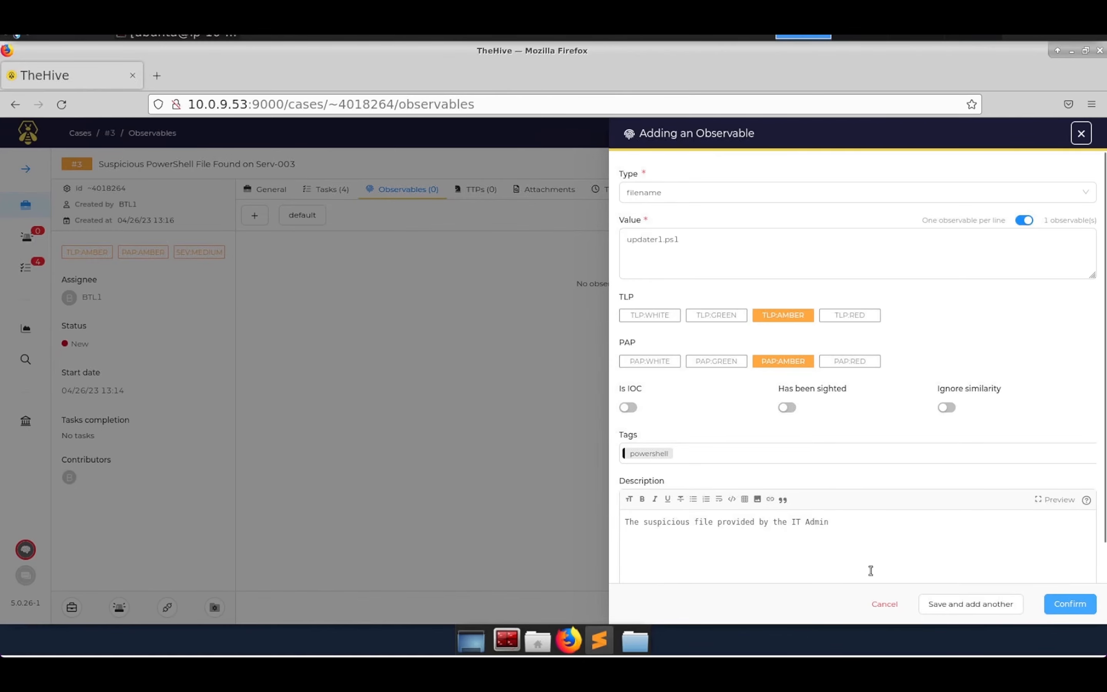
click(1078, 609)
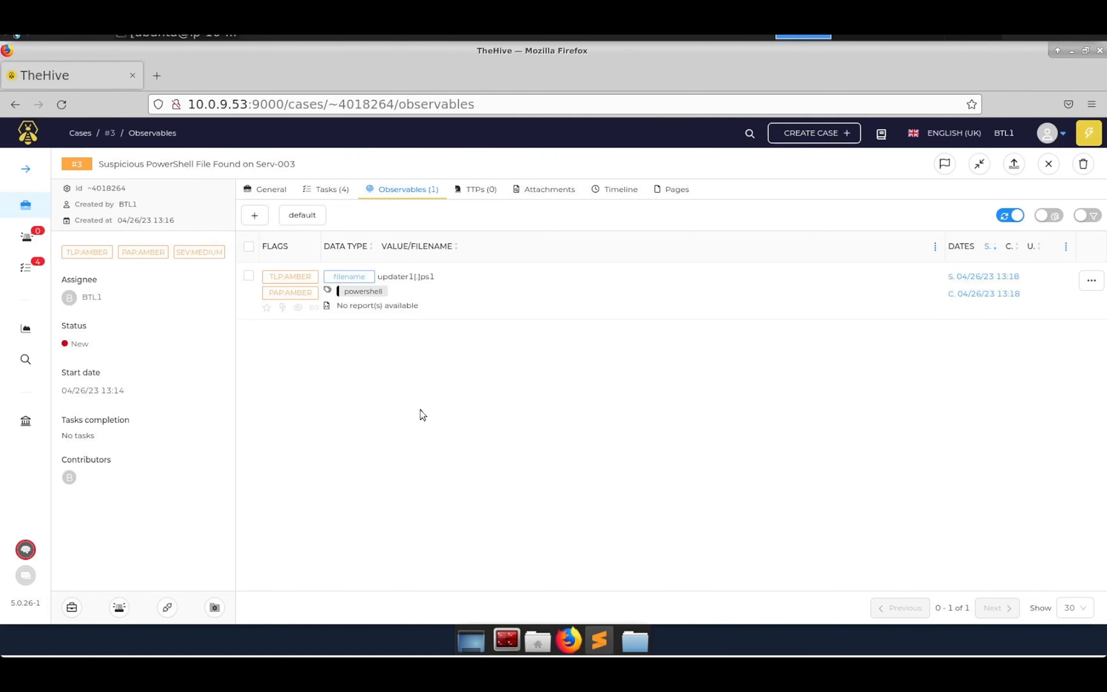
Start another observable for the case and set its type to hash.
click(255, 216)
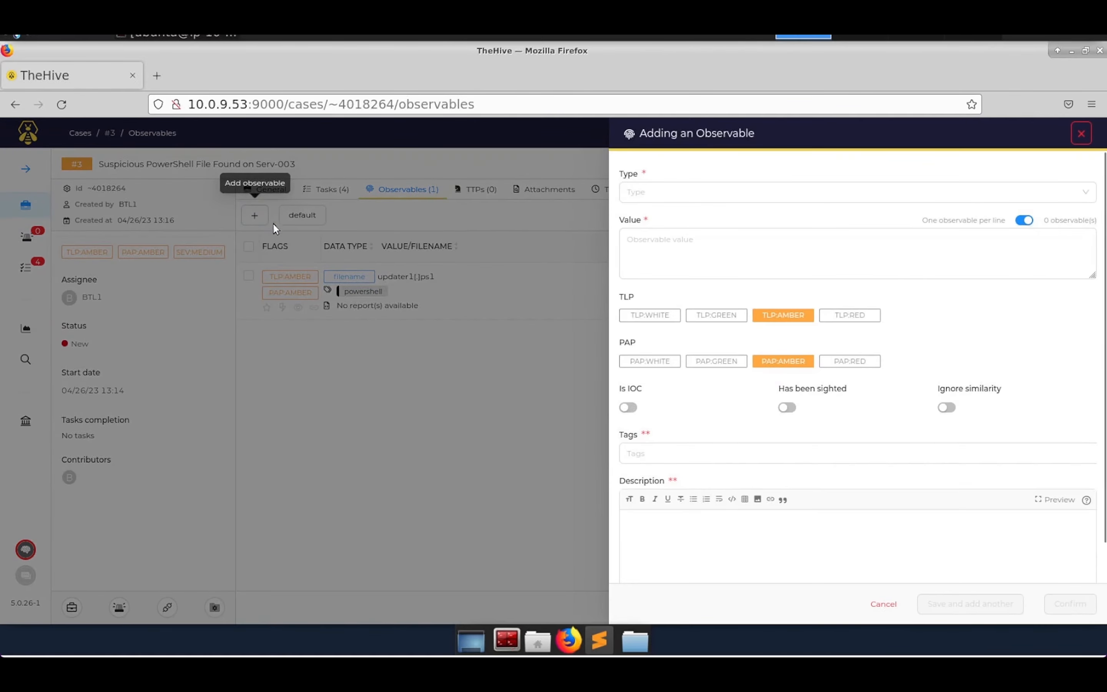
text(hash)
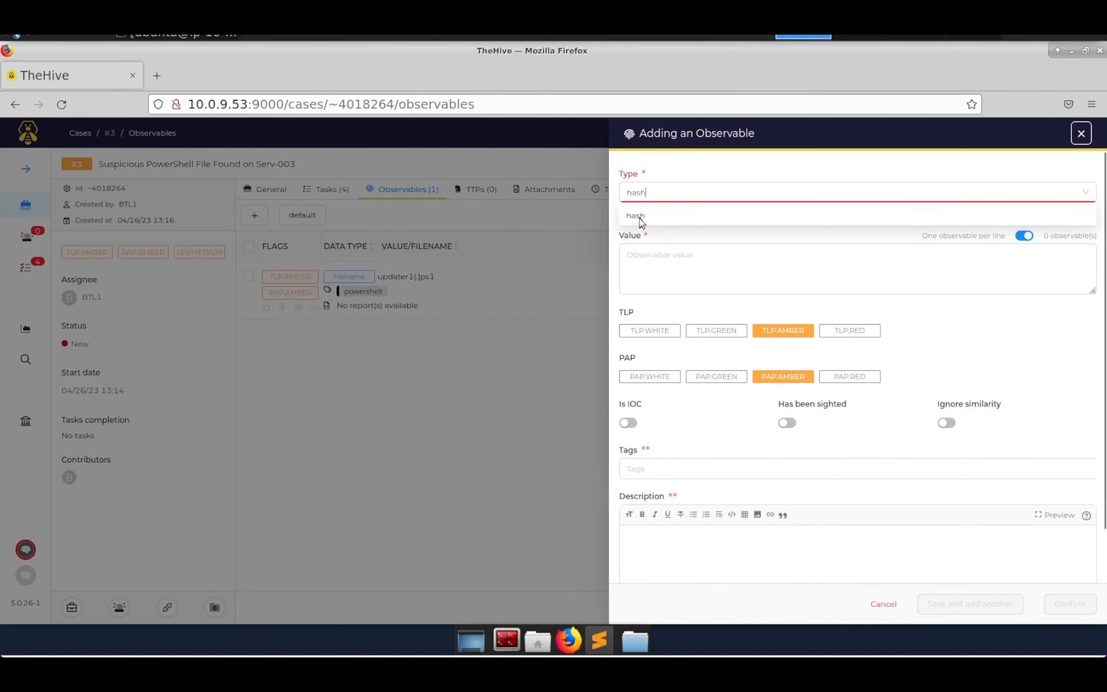
click(638, 216)
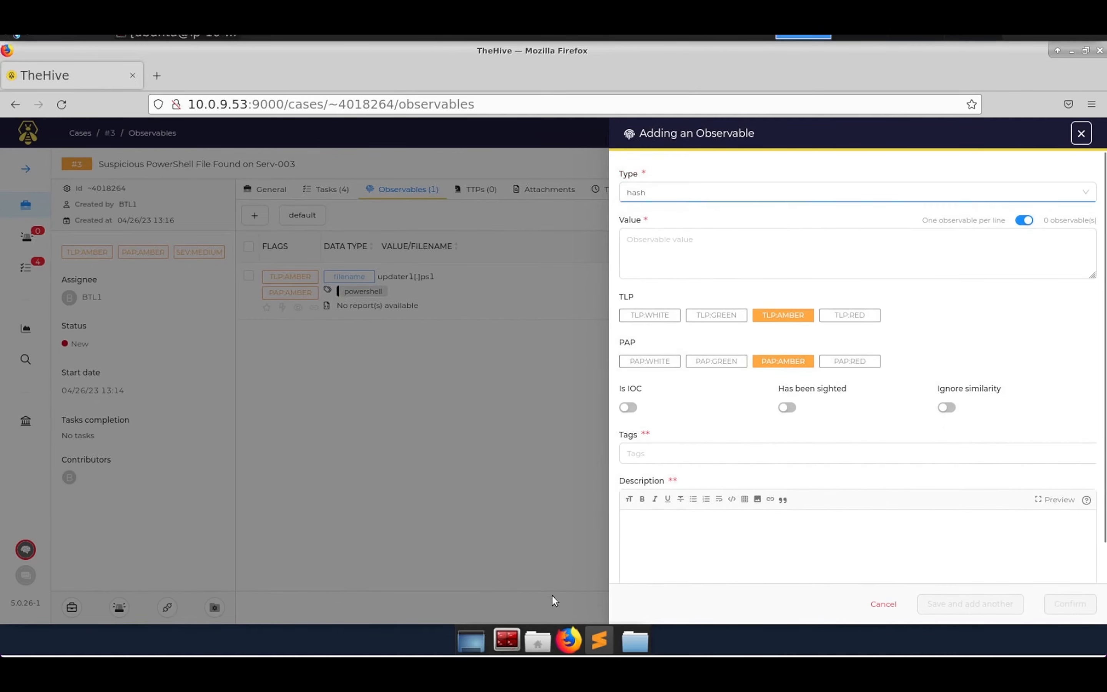
Switch to a terminal in the Desktop folder and compute the file's SHA256 hash with sha256sum updater1.ps1.
click(1073, 52)
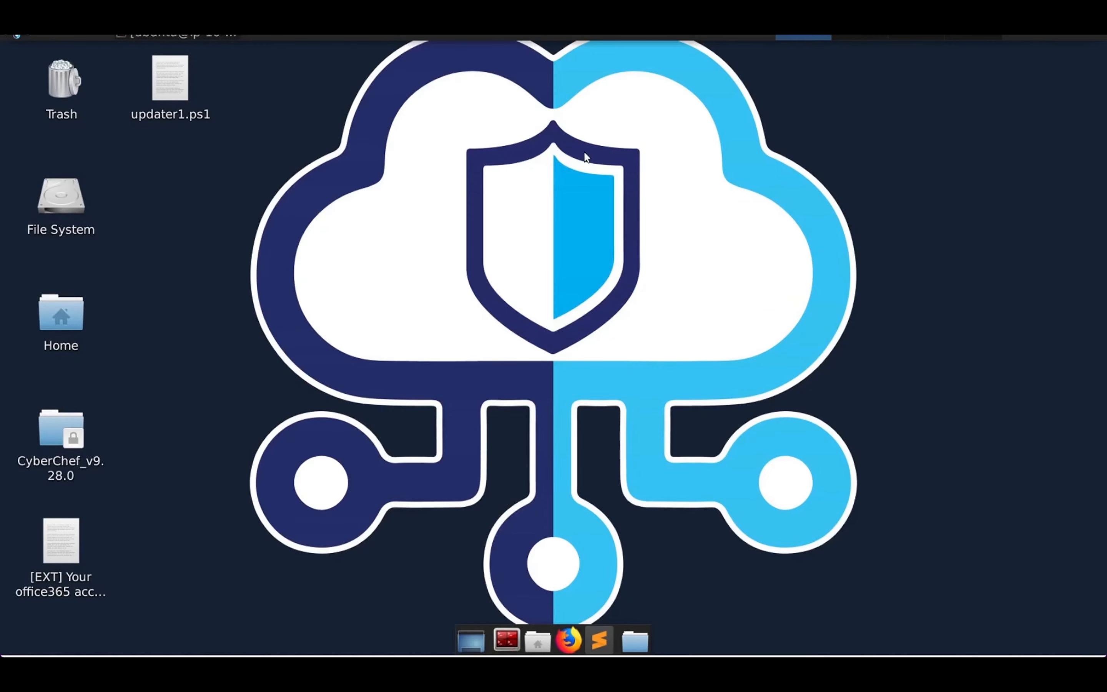
right_click(187, 171)
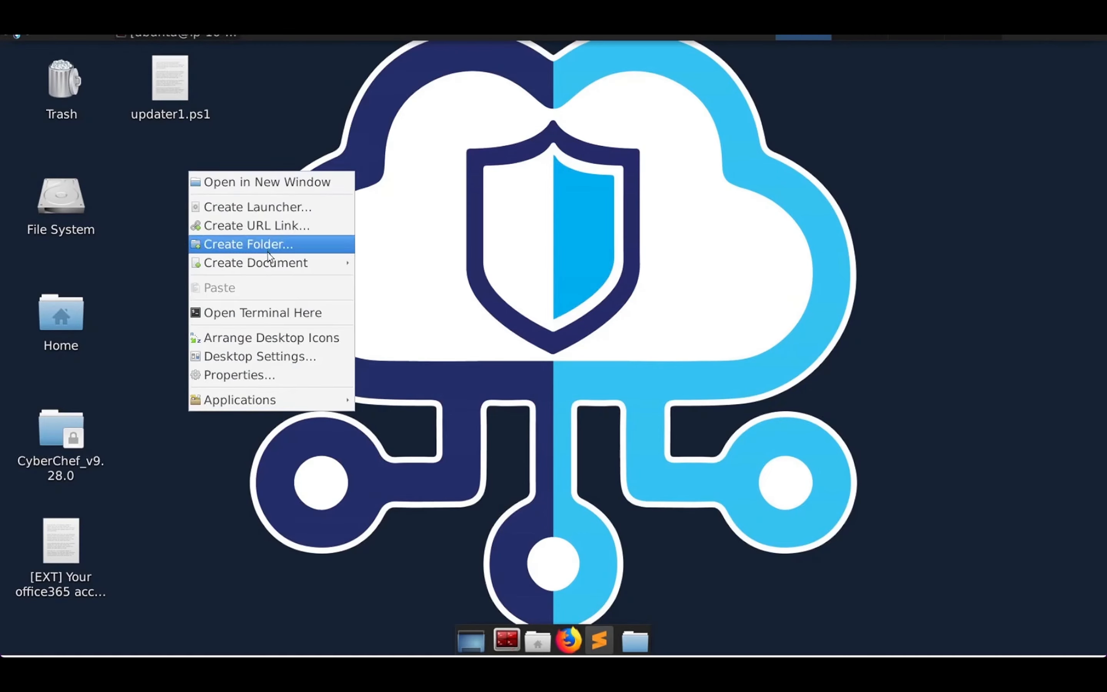
click(292, 315)
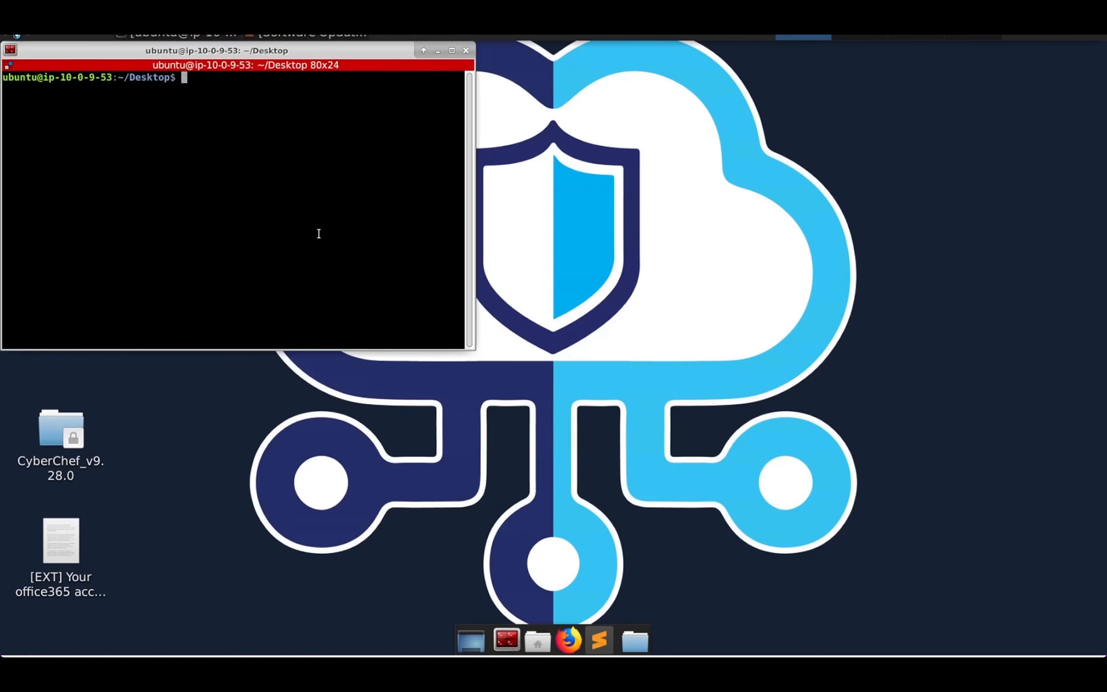
drag(214, 58, 470, 103)
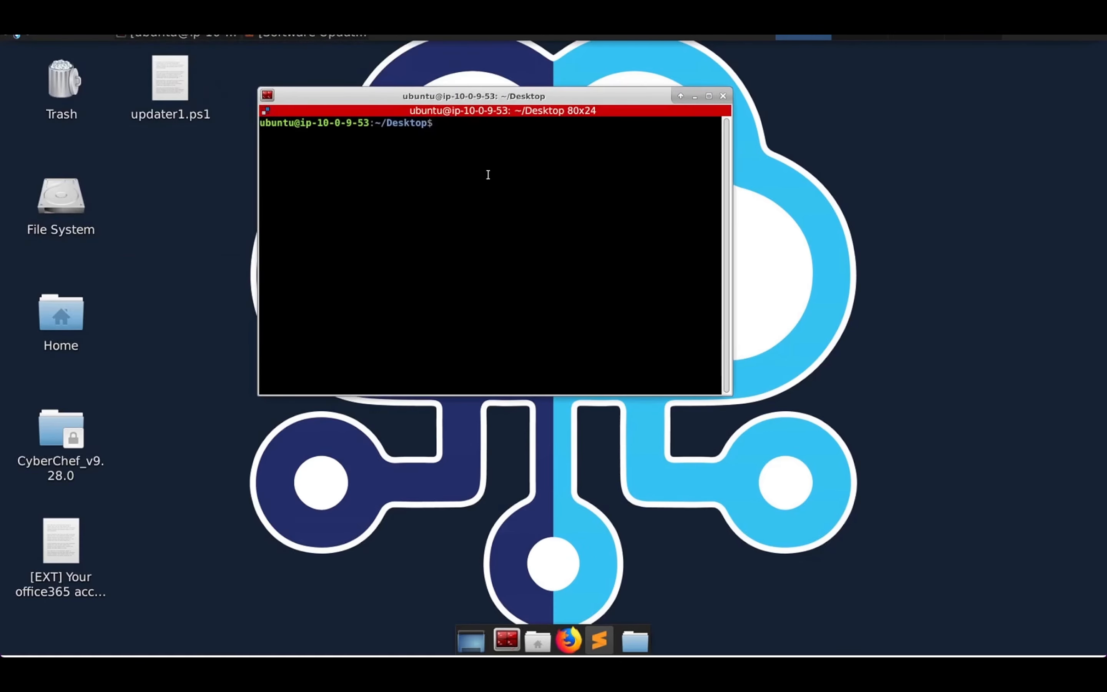
text(sha256sum up)
key(Tab)
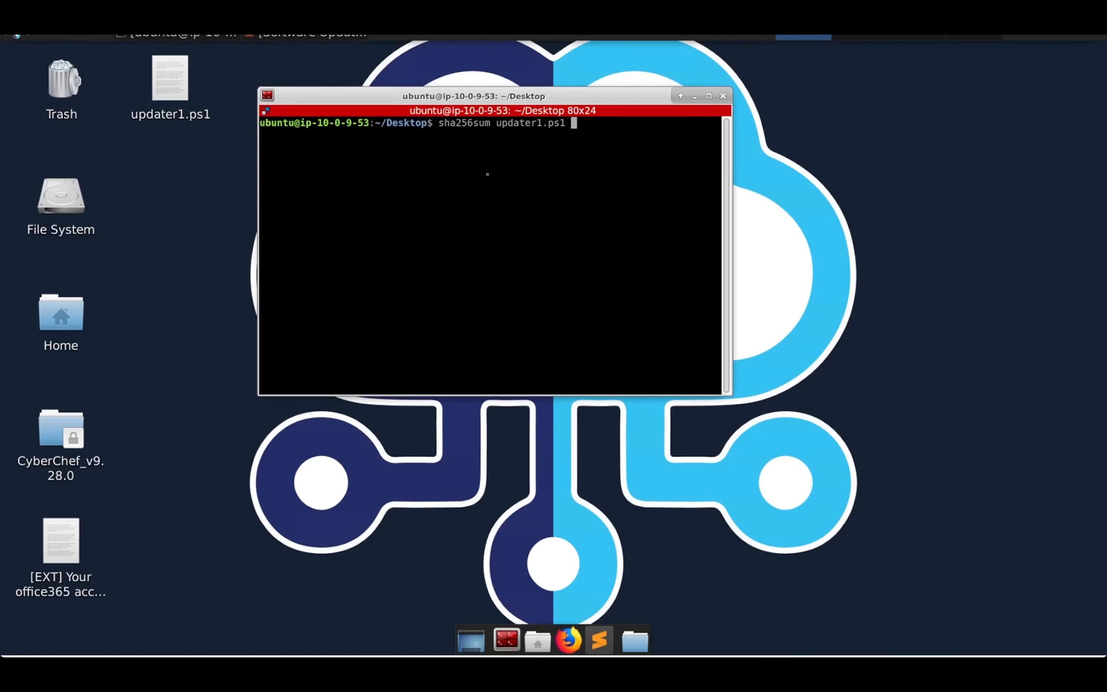
key(Return)
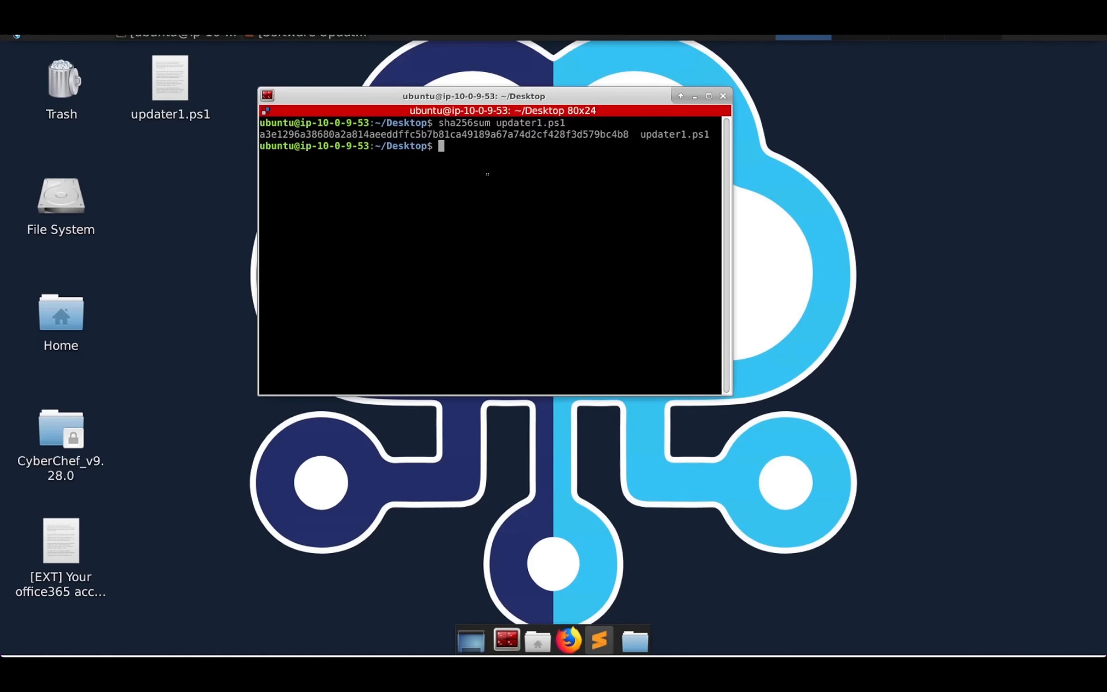
Copy the computed SHA256 hash from the terminal into the value of the hash observable in TheHive.
drag(629, 134, 263, 137)
right_click(262, 137)
click(311, 143)
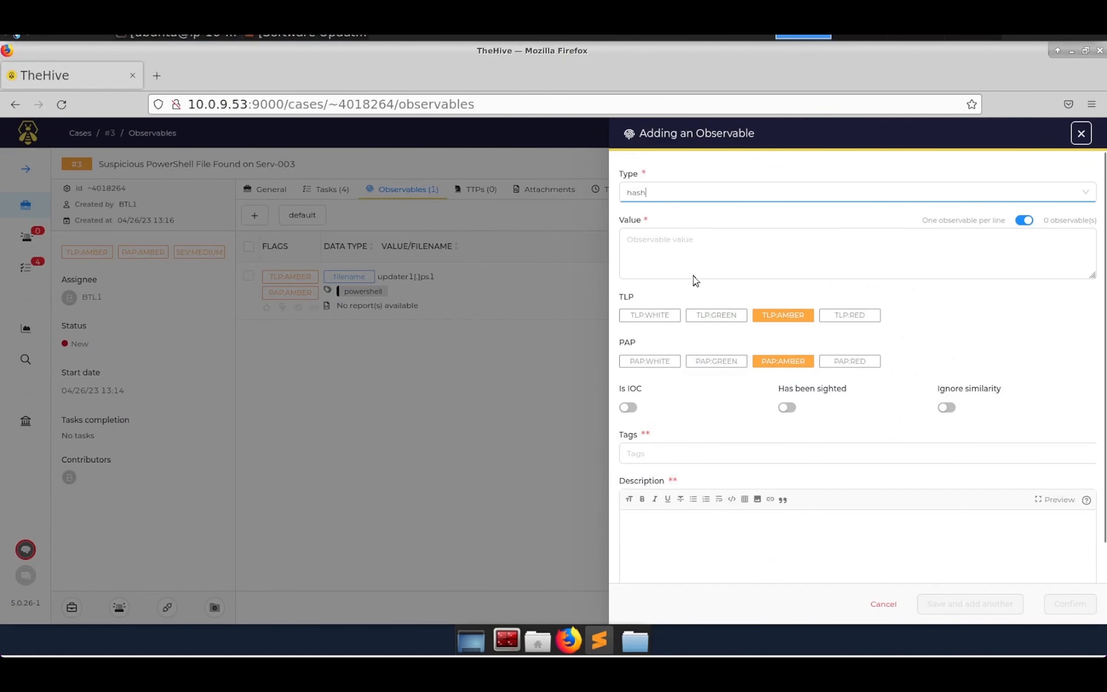
click(682, 239)
key(ctrl+v)
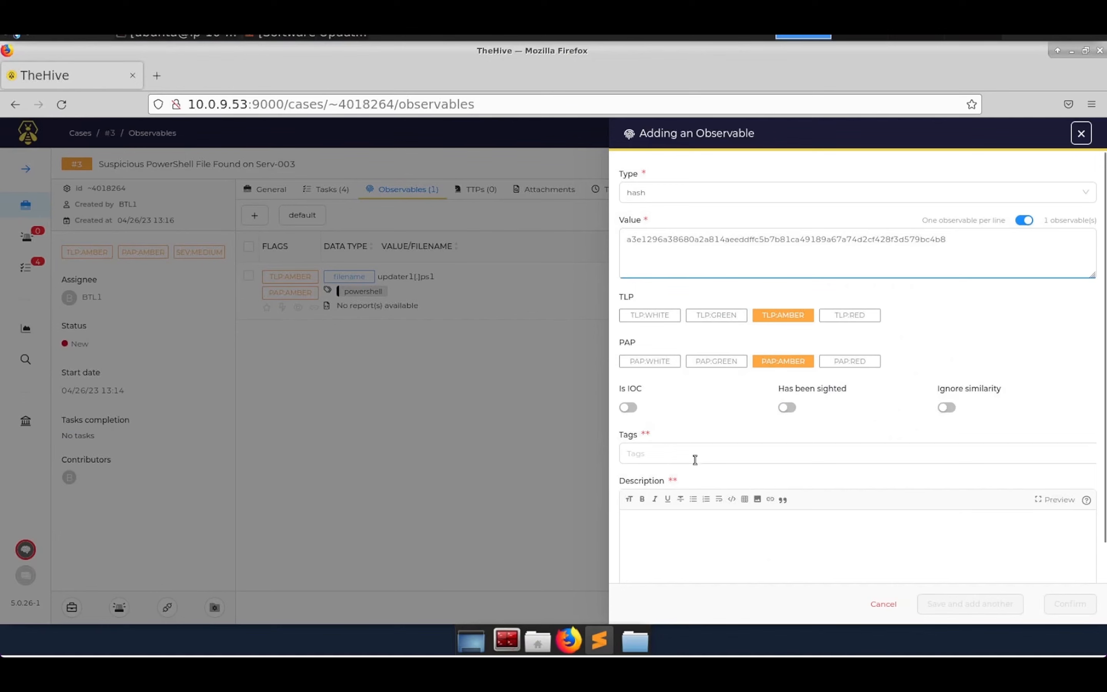
Describe the hash observable as "SHA256 of file" and save it, continuing with another new observable.
click(687, 538)
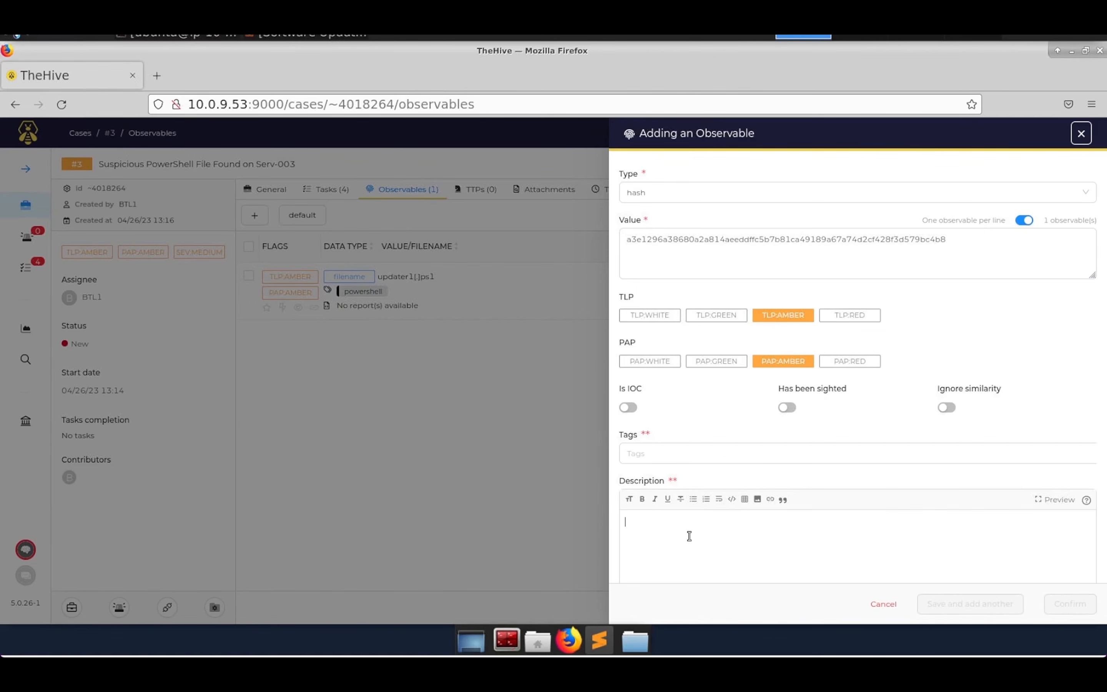
text(SHA256 of file)
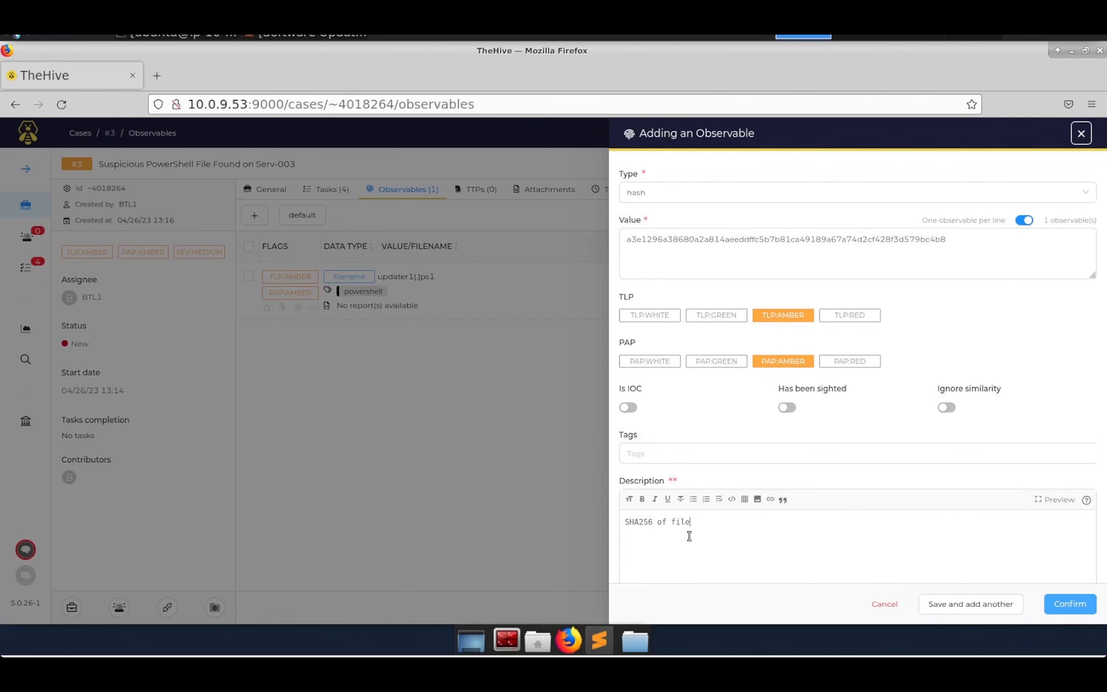
click(978, 612)
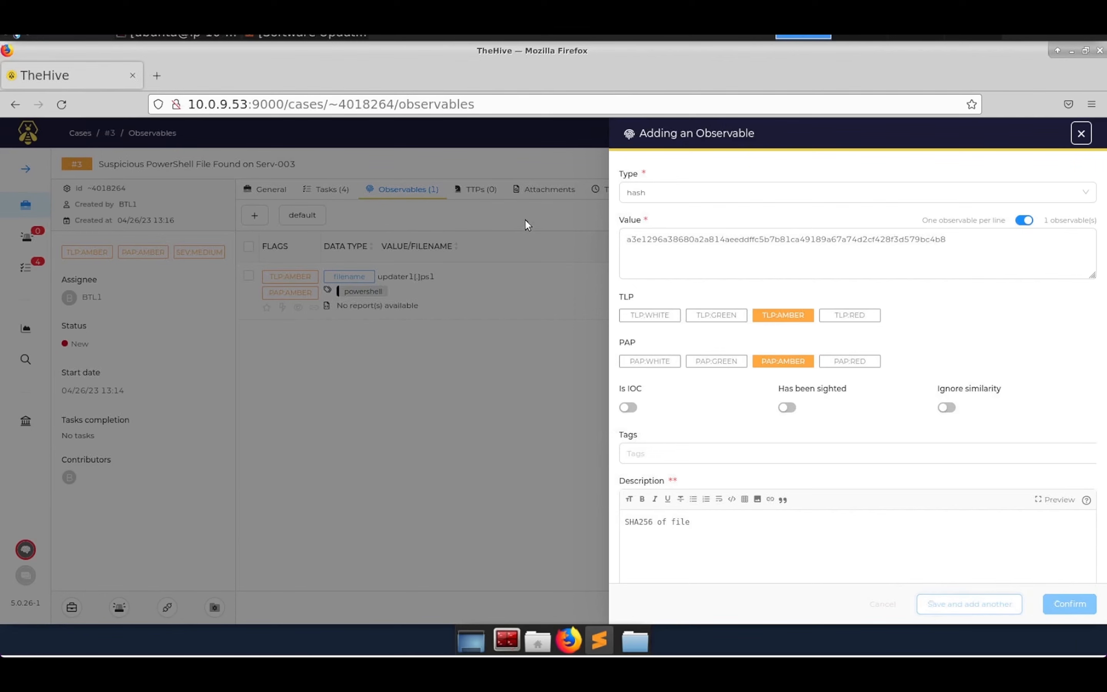
Set the new observable's type to other.
click(655, 193)
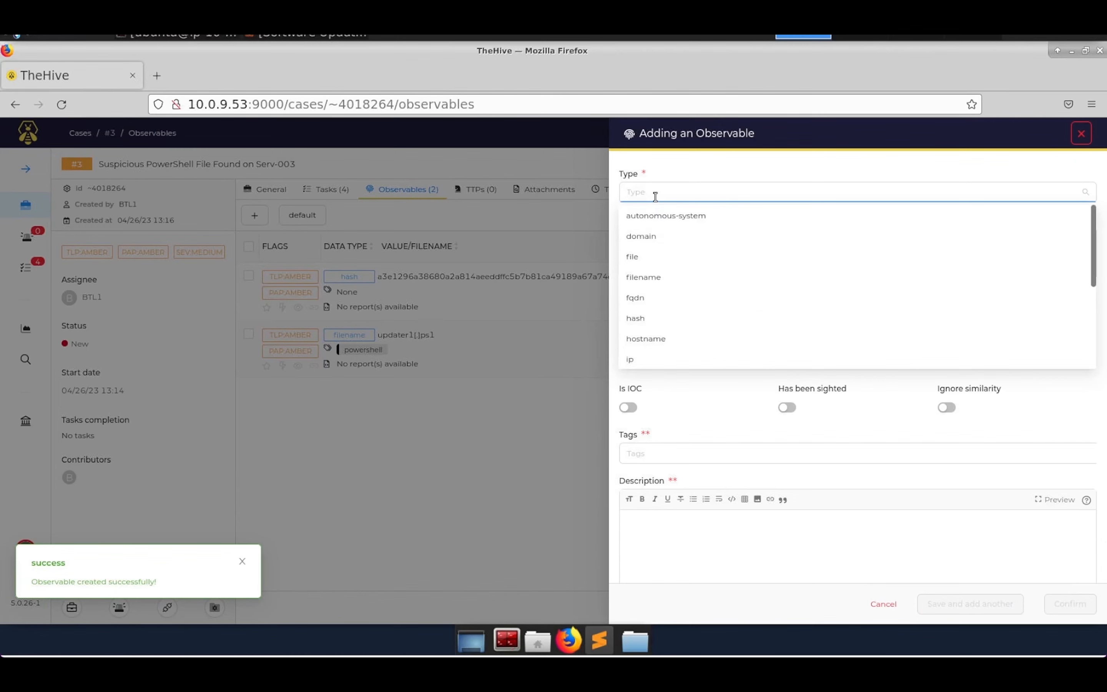
scroll(655, 278, down, 3)
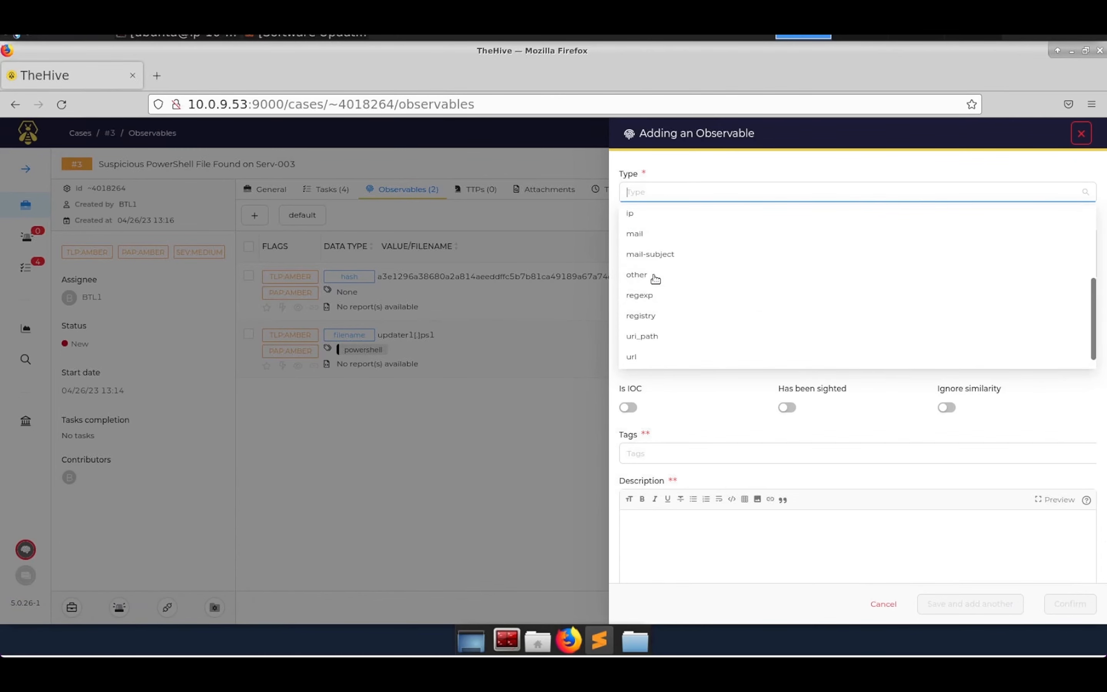
click(652, 277)
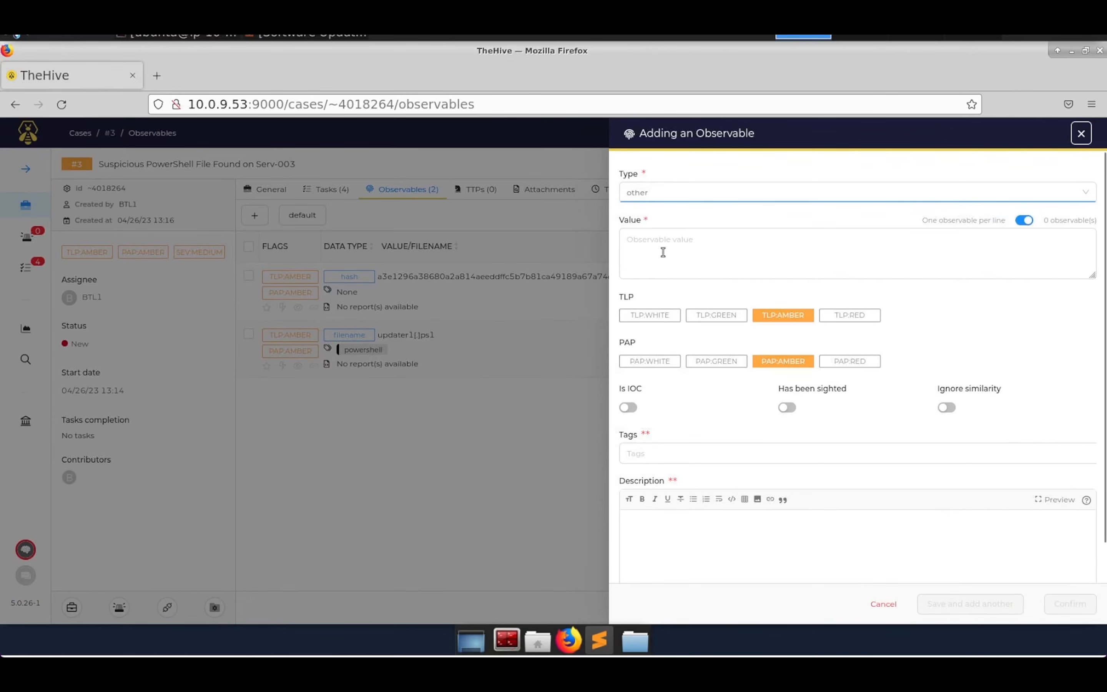
click(662, 252)
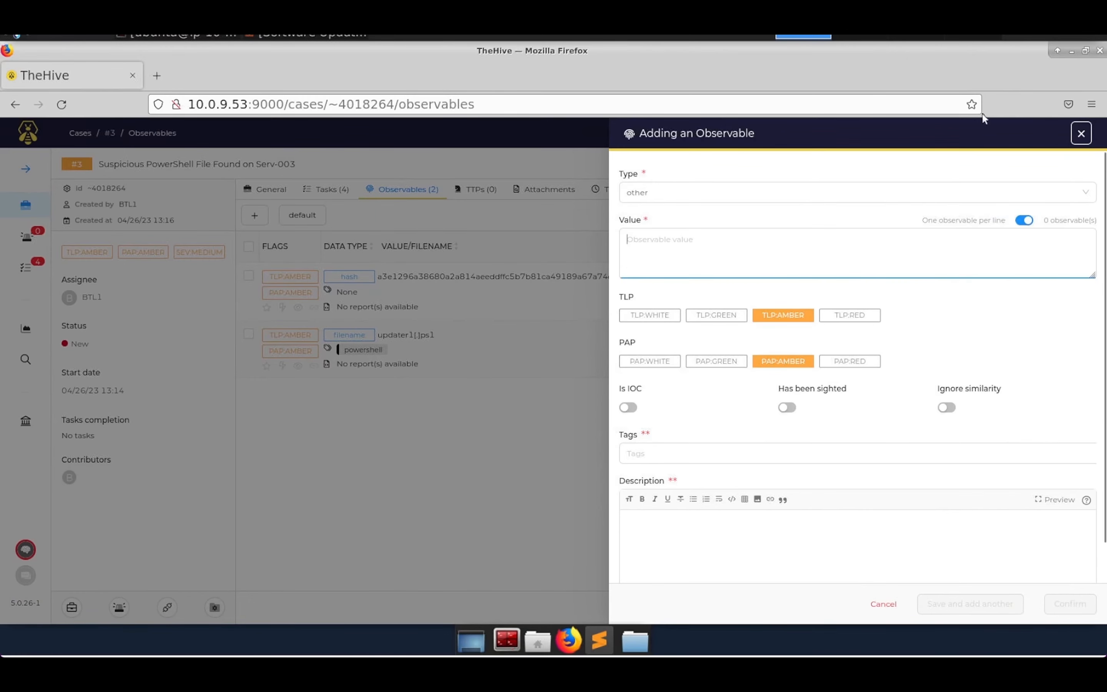
Switch from the browser to the desktop and open the properties of the updater1.ps1 file to check its size.
click(1070, 51)
right_click(173, 85)
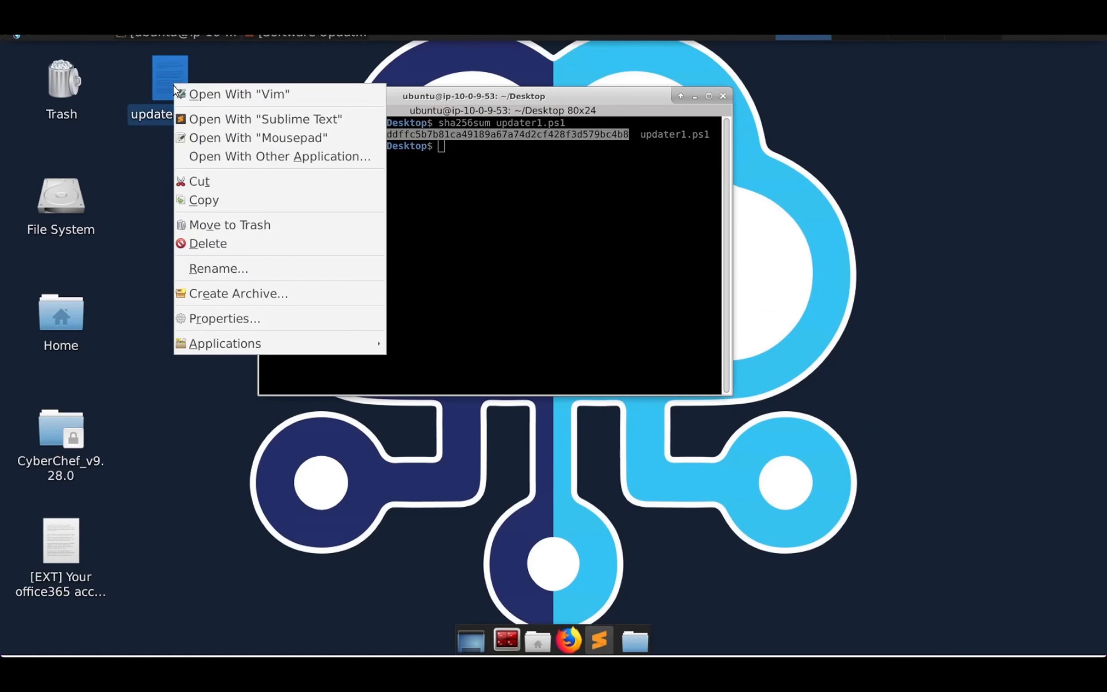
click(236, 317)
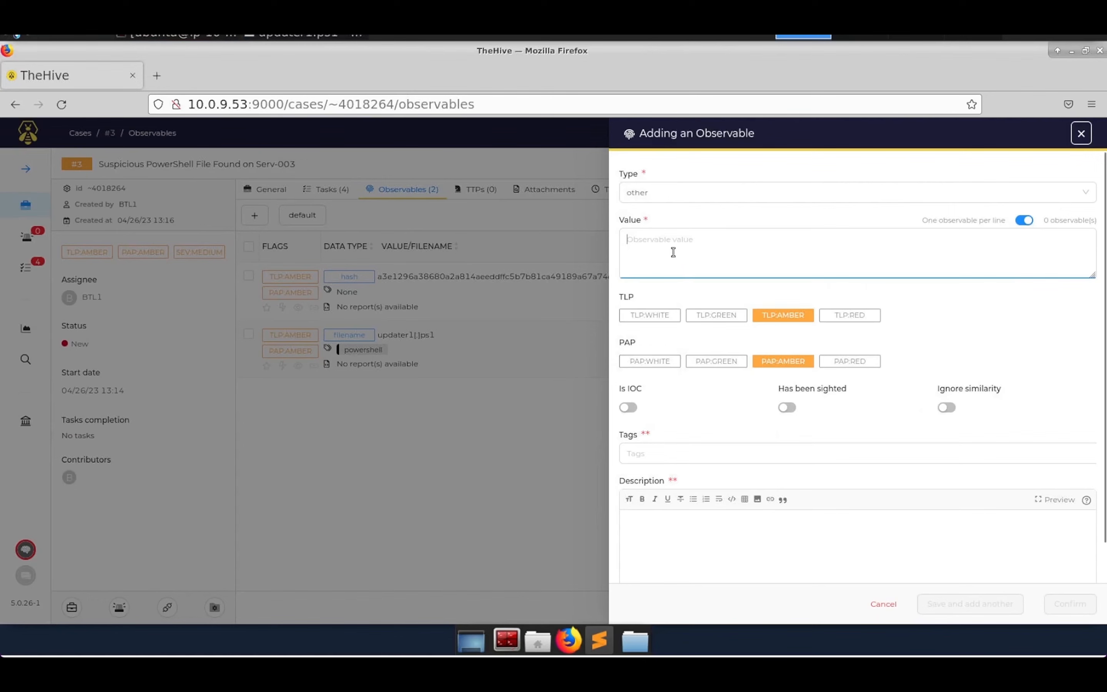
Back in TheHive, give the observable the value 288 and the description "Size in bytes", and save it.
text(288)
click(666, 457)
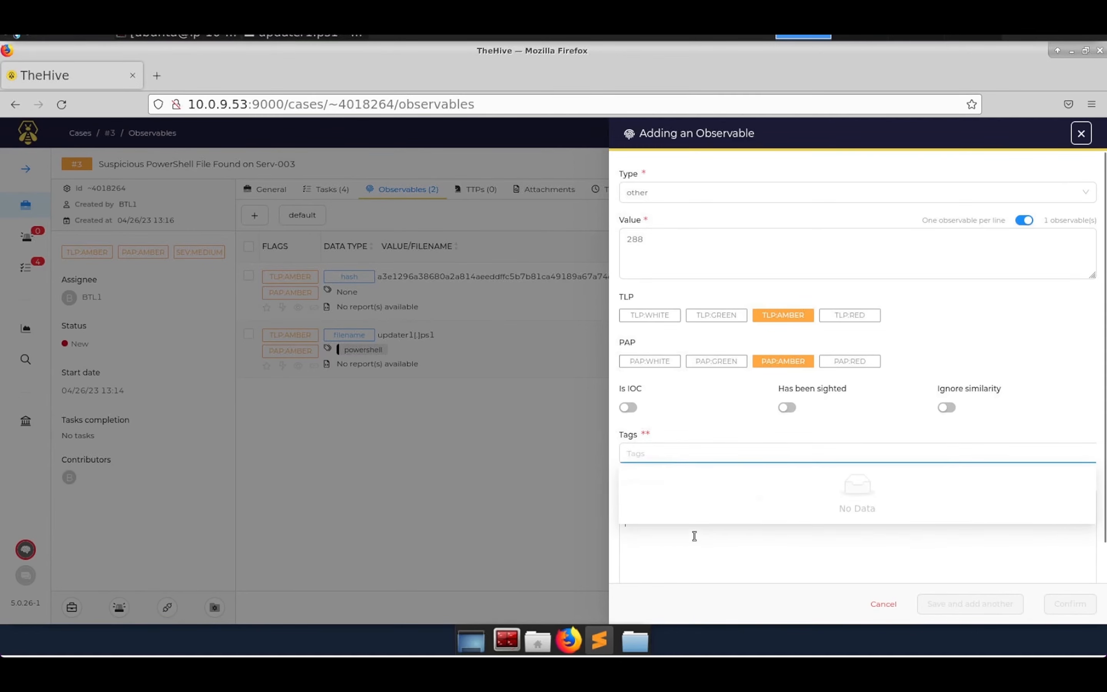
click(693, 533)
text(Size)
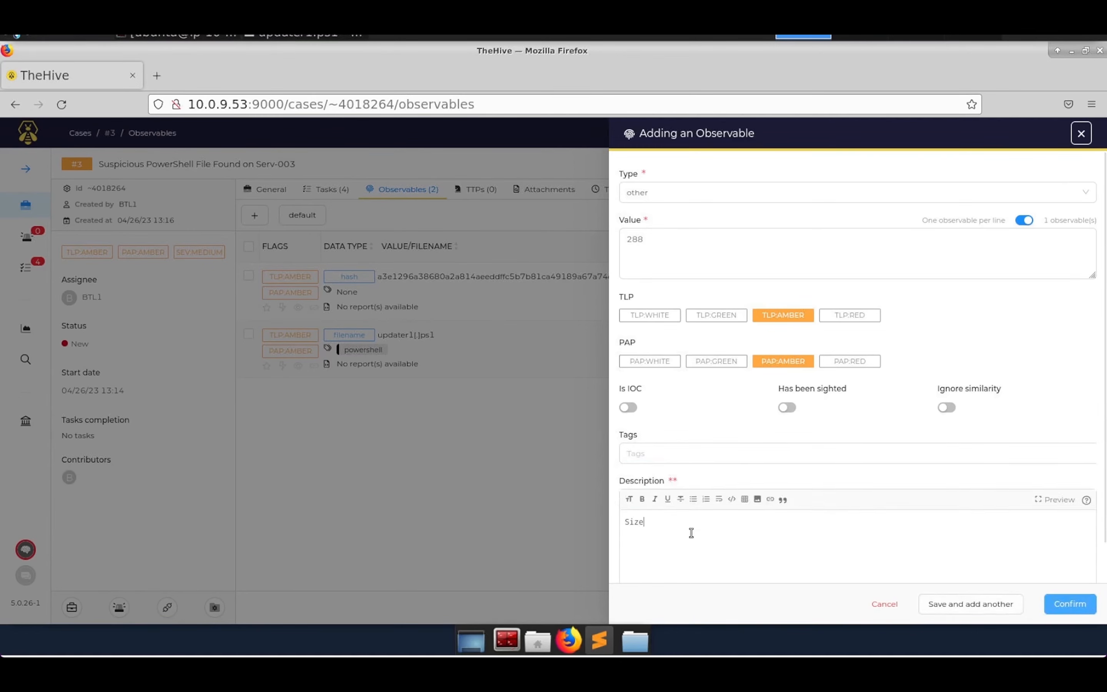
text( in bytes)
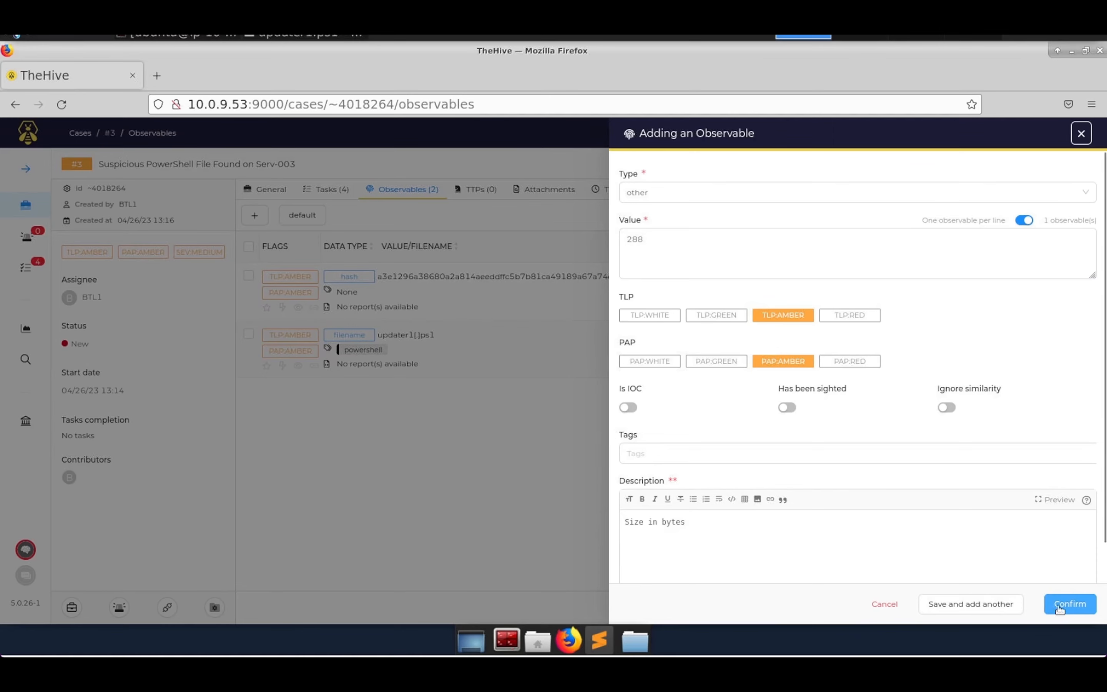
click(1070, 604)
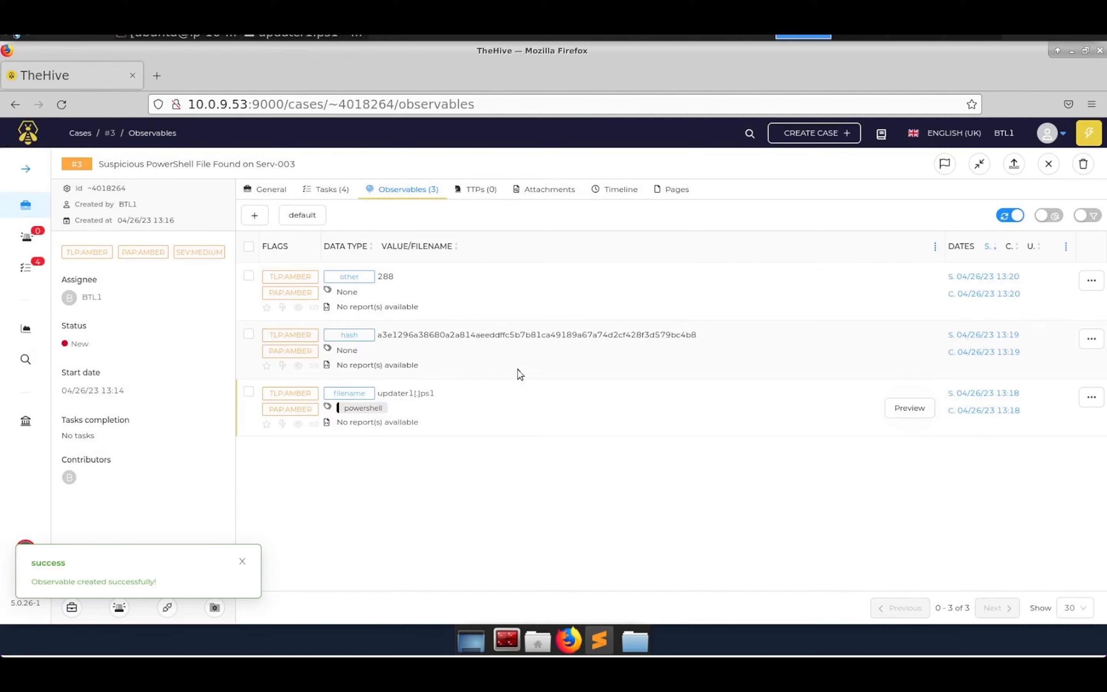
Set the status of the "Acquire the file" task to Completed, save the change and return to the task list.
click(343, 189)
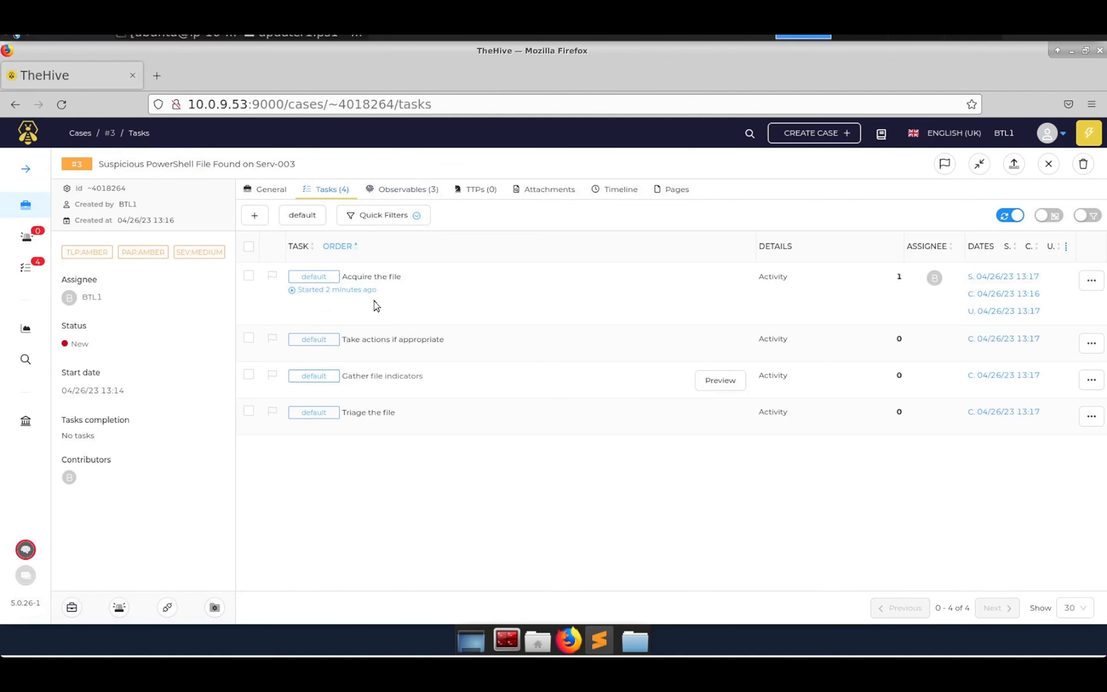
click(393, 280)
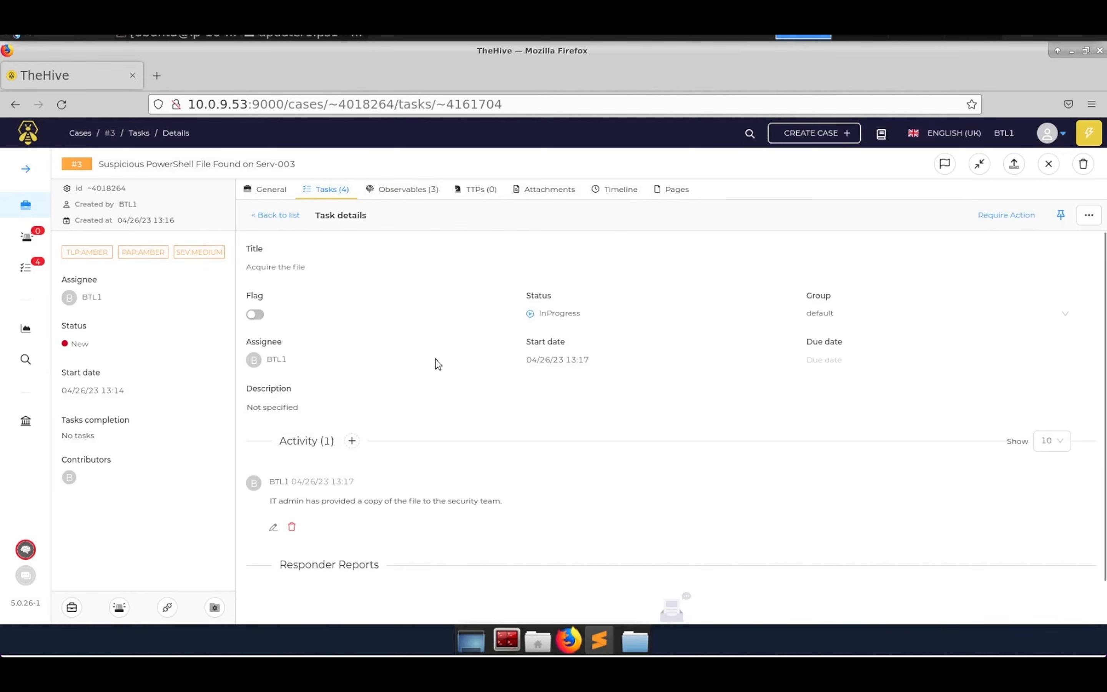
click(566, 316)
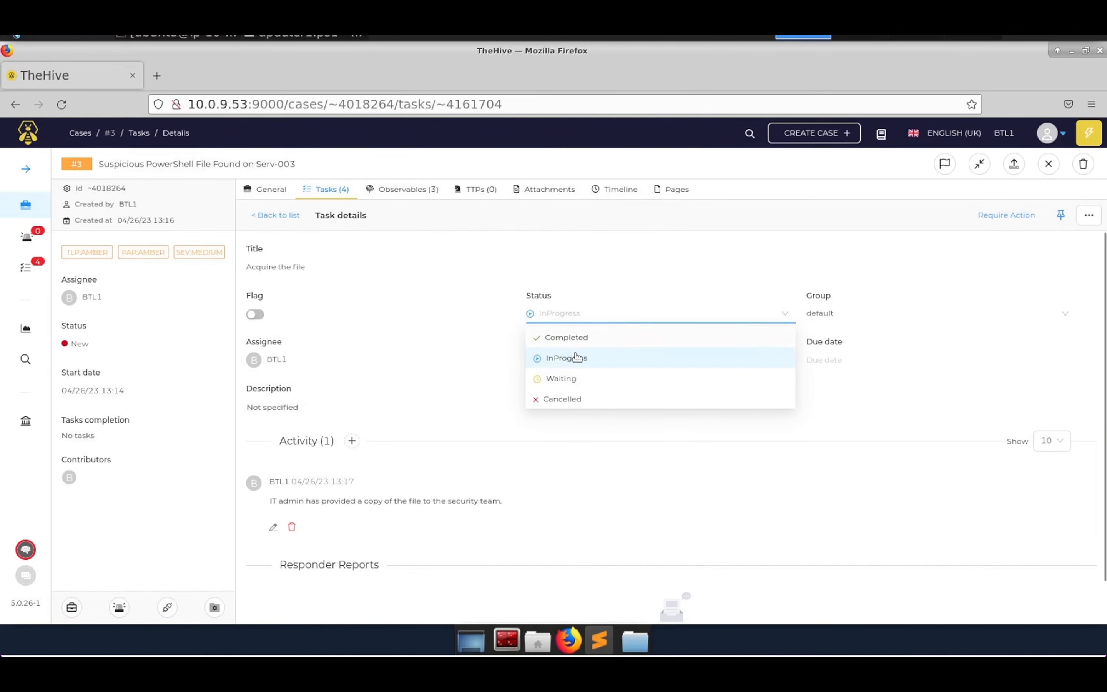
click(578, 339)
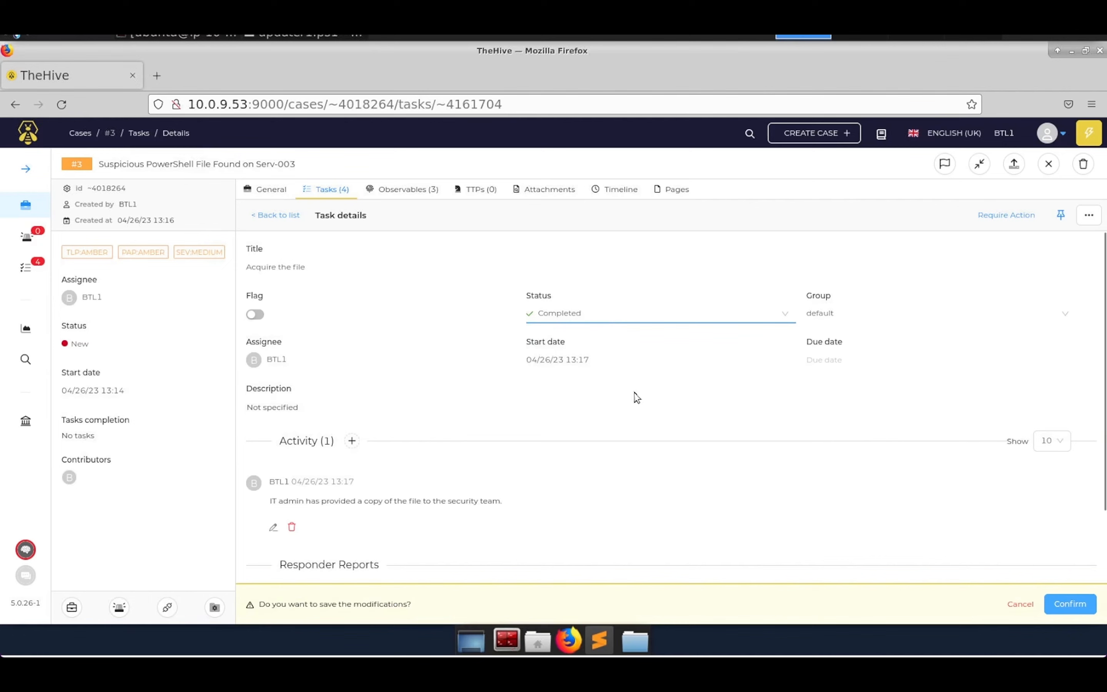
click(1070, 604)
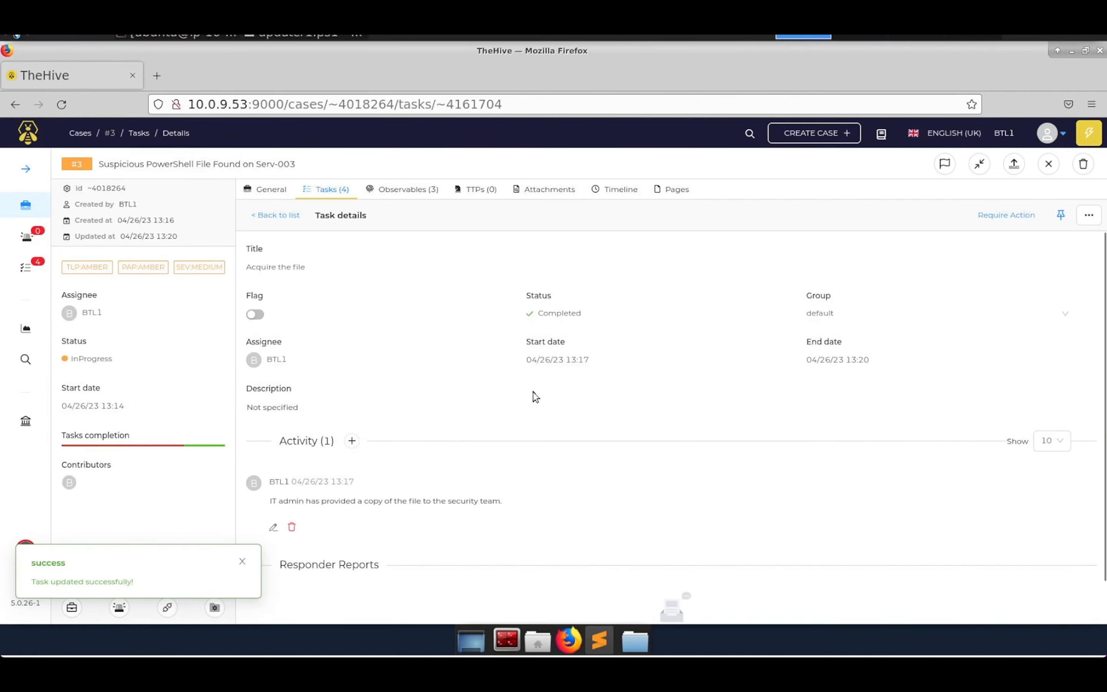
click(293, 217)
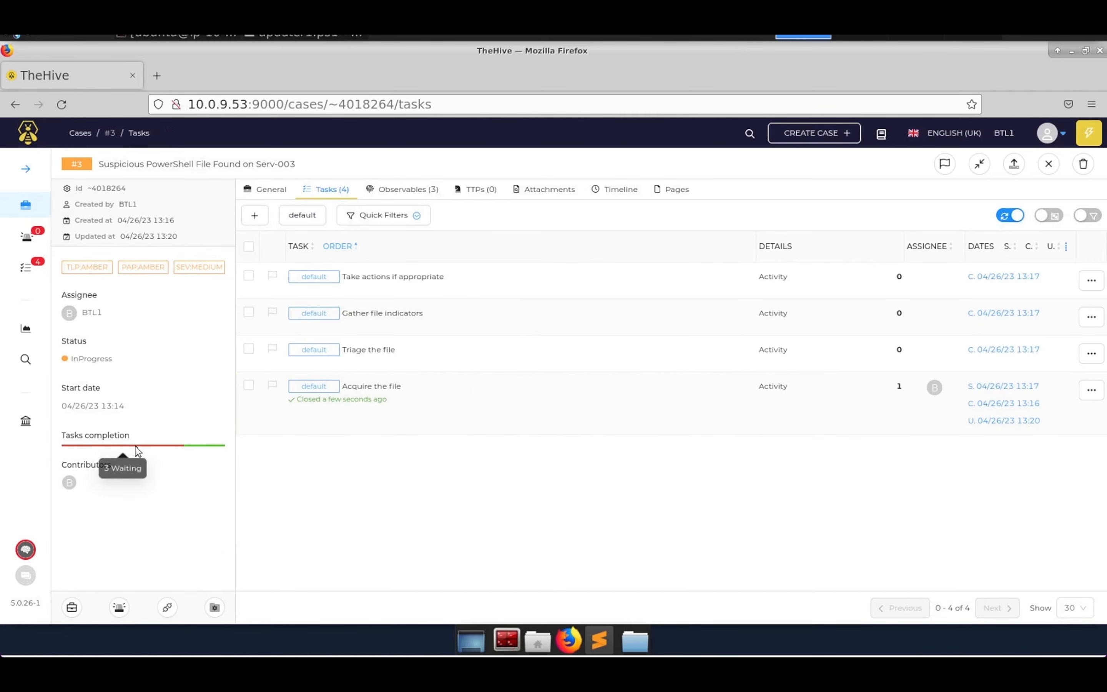
mouse_move(206, 452)
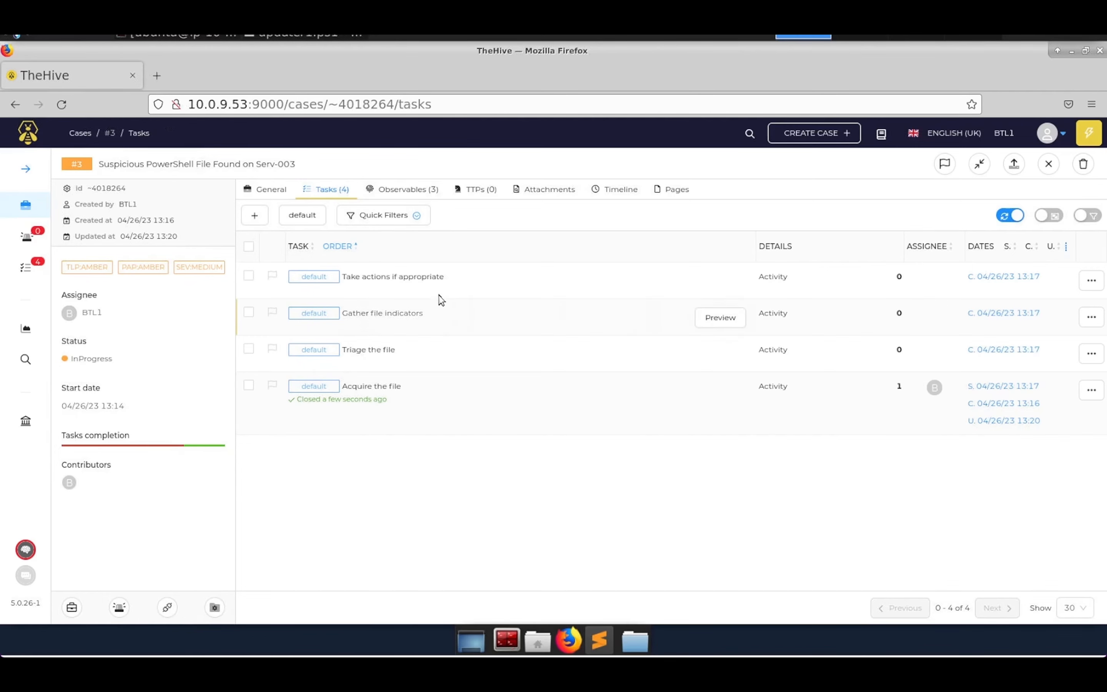
Add the log "Indicators gathered and added as Observable." to the "Gather file indicators" task.
click(412, 315)
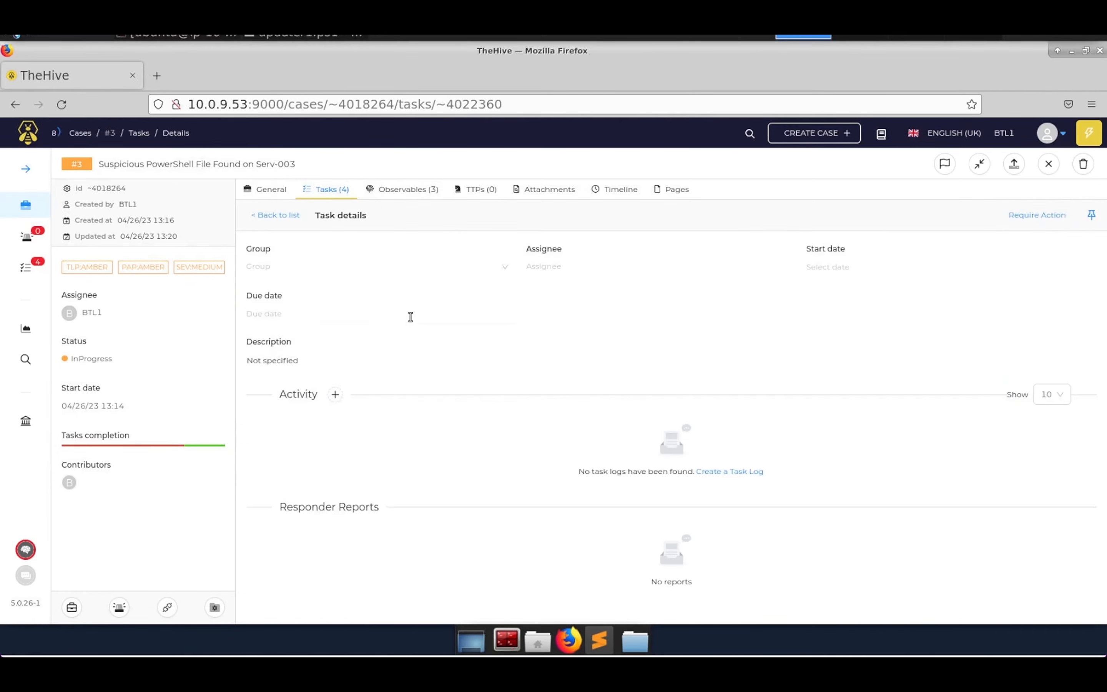
click(334, 440)
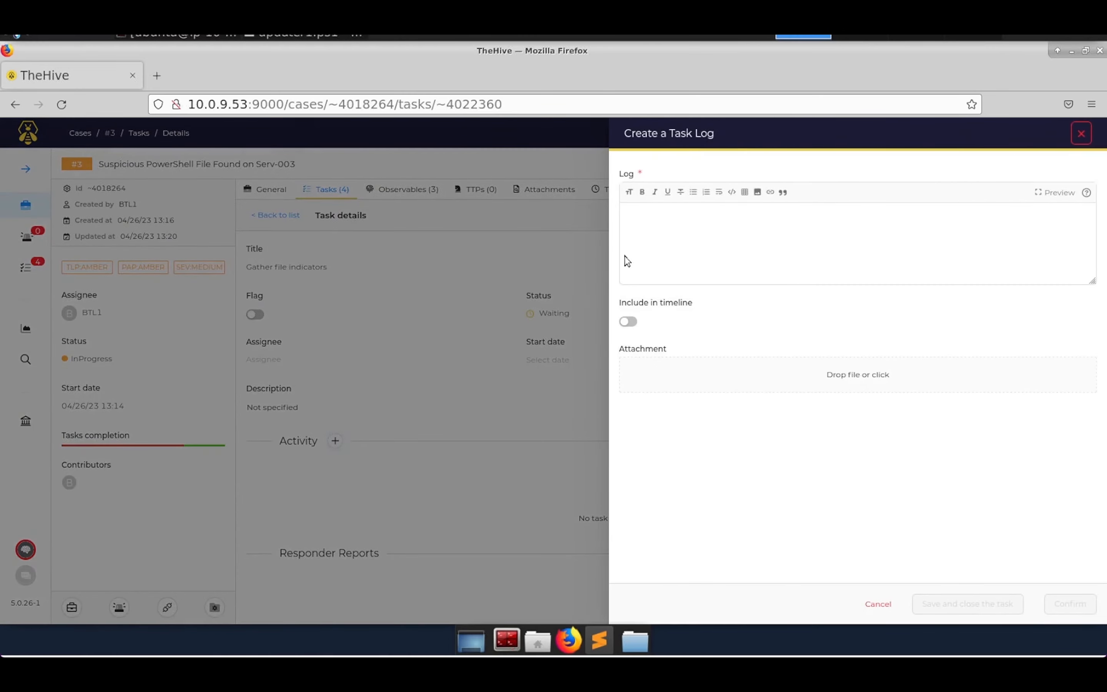
click(647, 238)
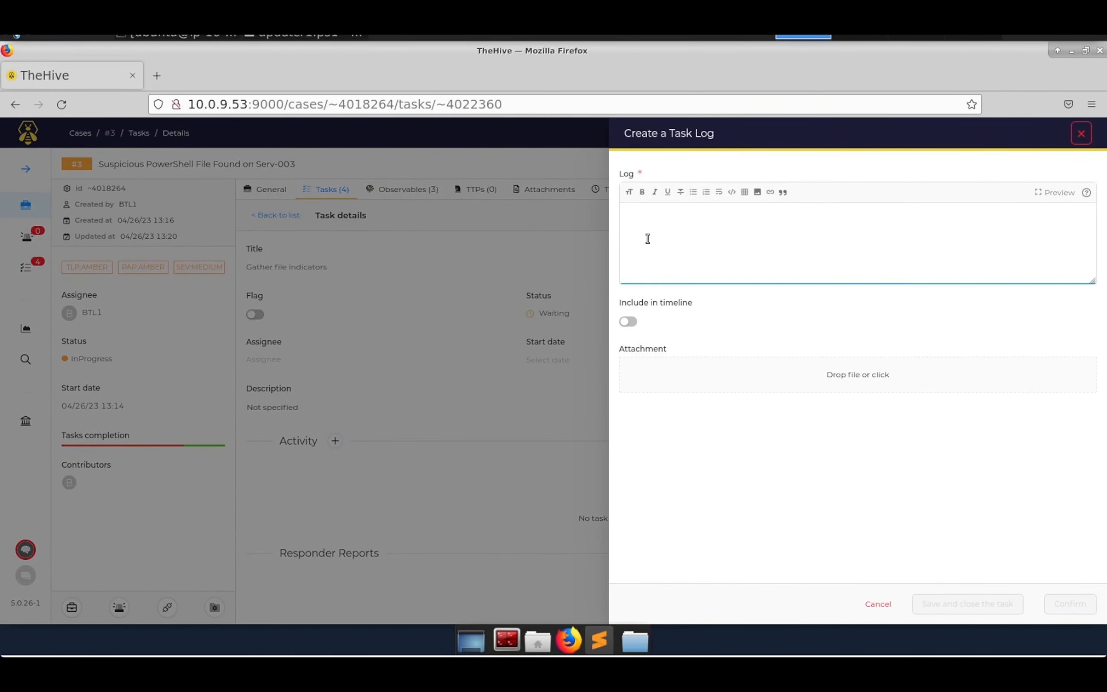
text(Indicators gathered and added as Observ)
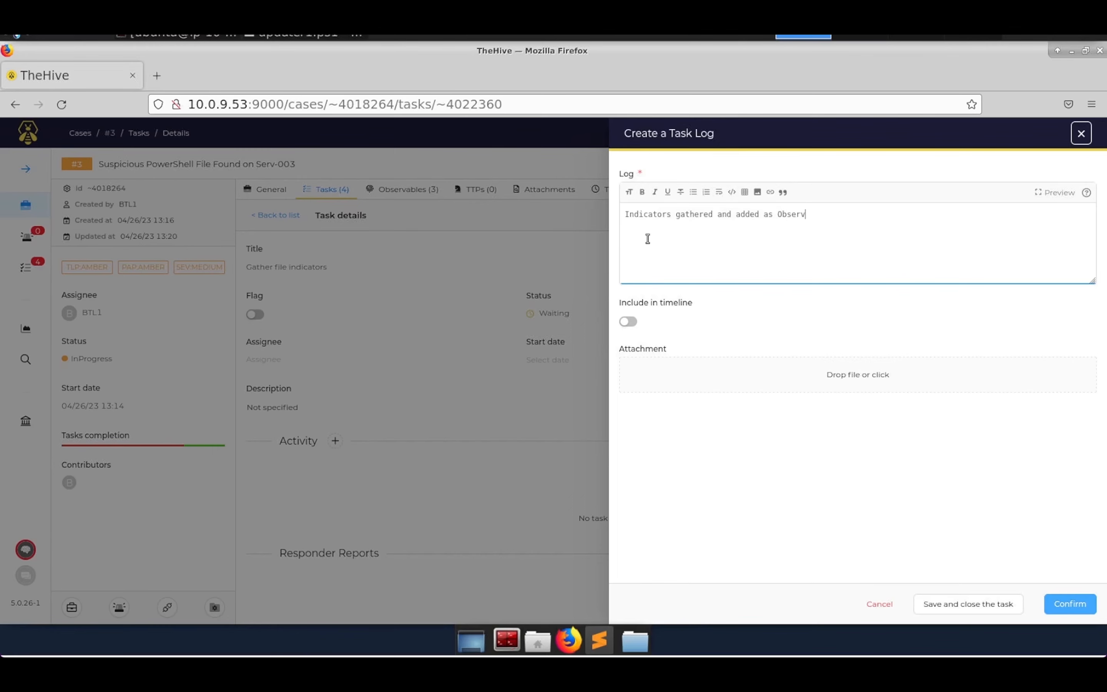
text(es.)
right_click(803, 215)
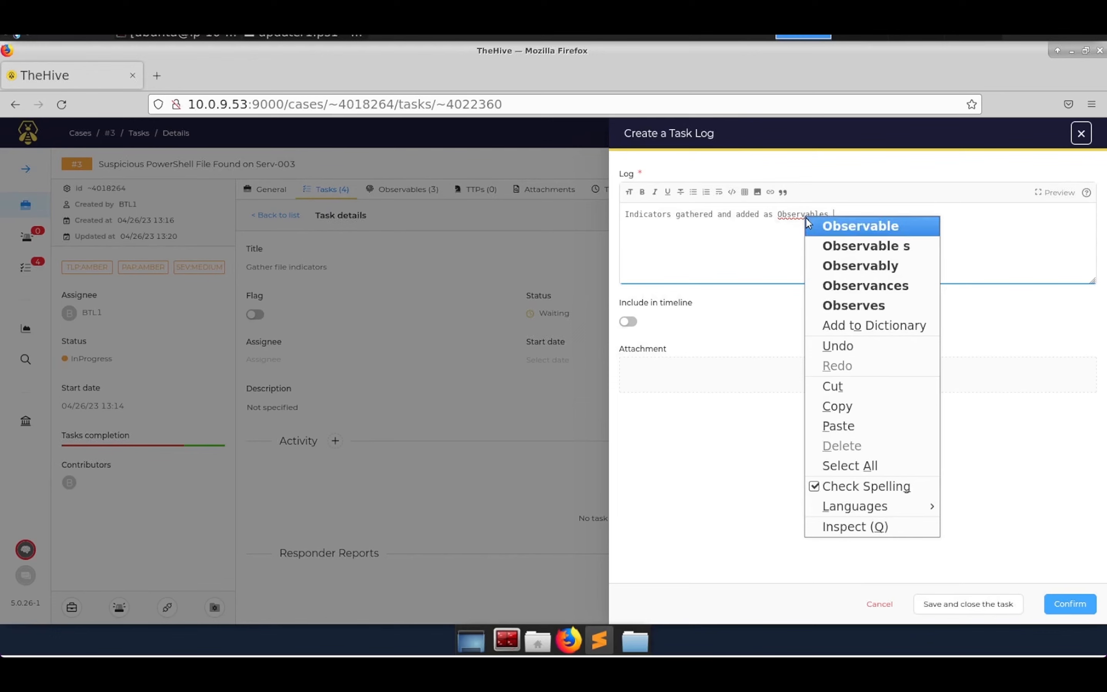
click(860, 225)
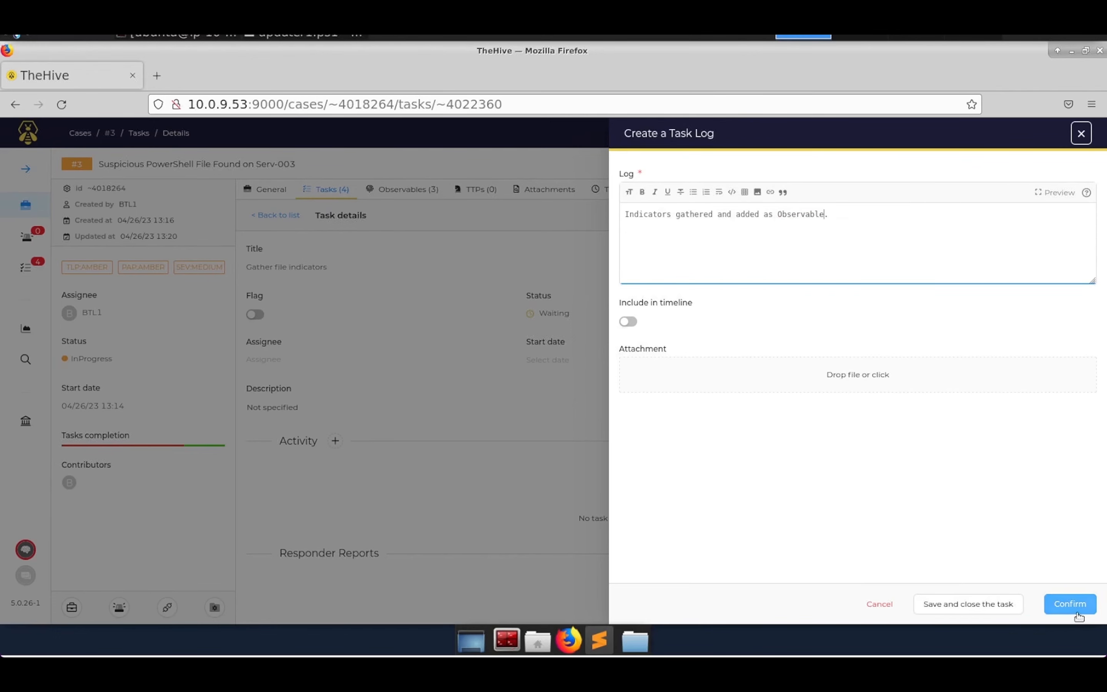
click(1071, 603)
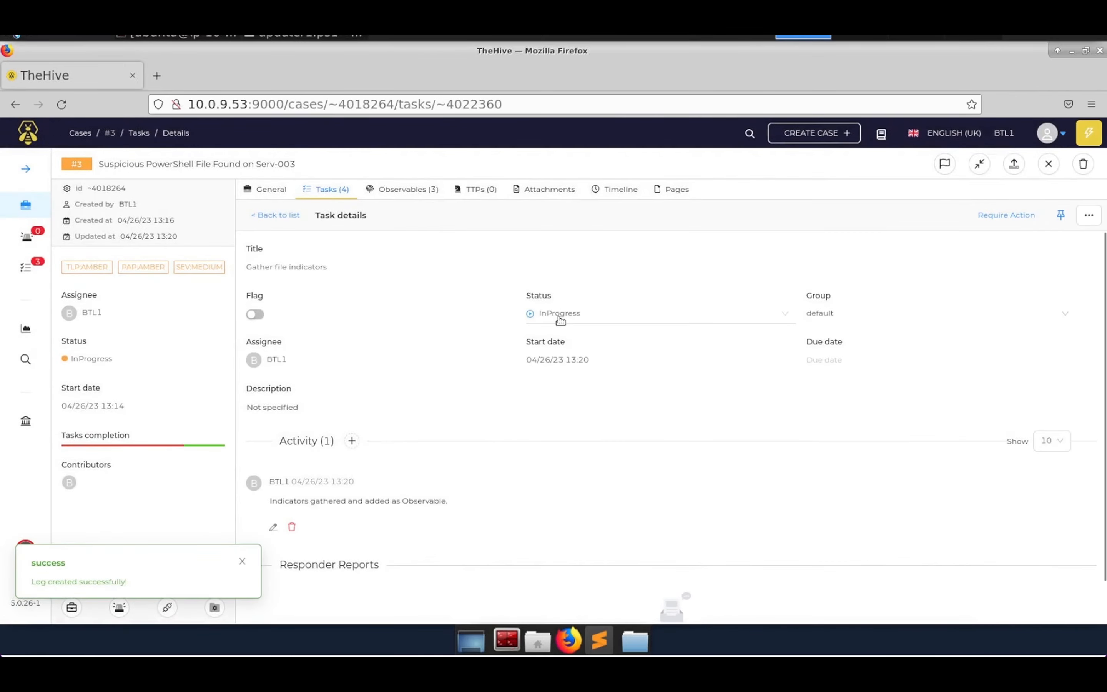
Mark the "Gather file indicators" task as Completed, save it and go back to the case's task list.
click(560, 316)
click(559, 339)
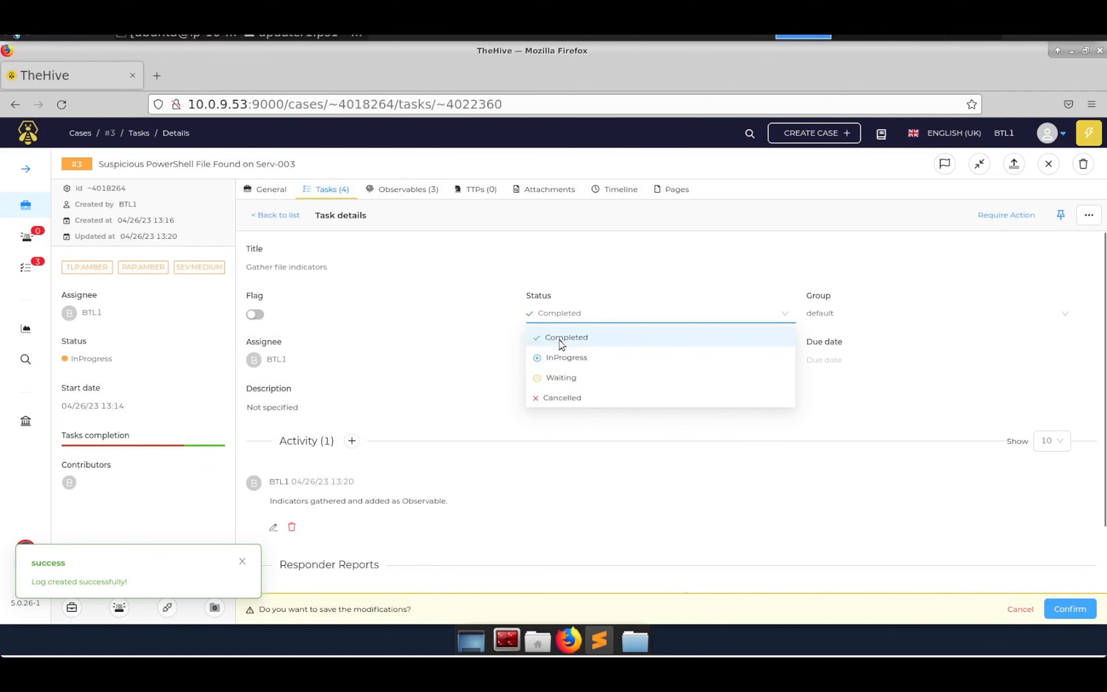
click(1063, 598)
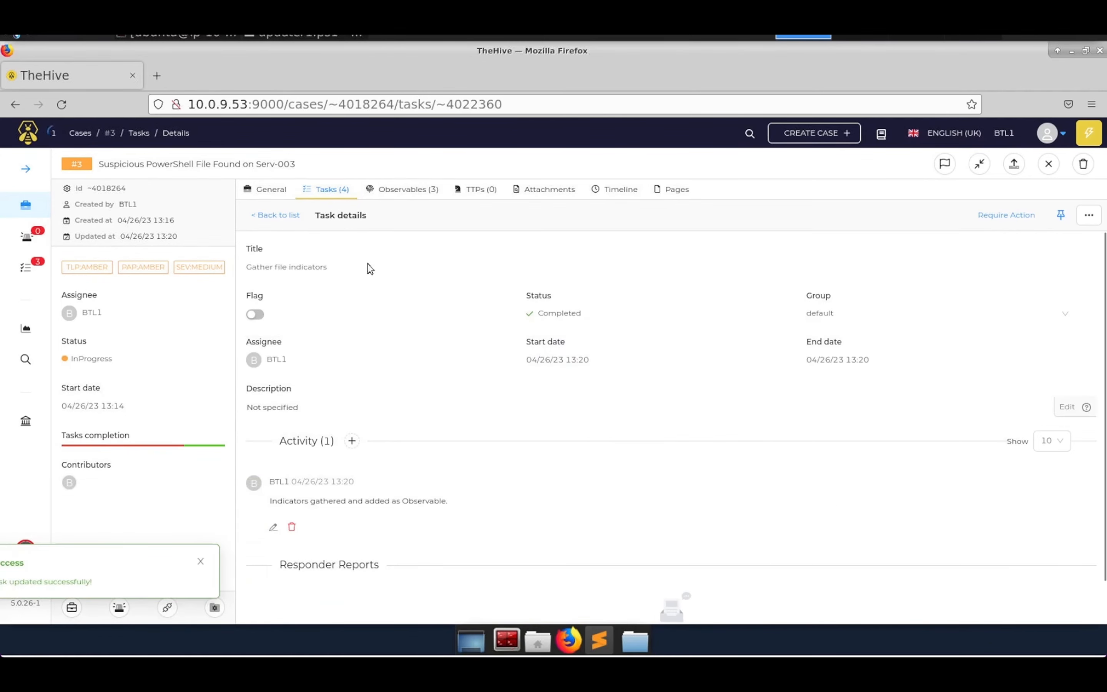
click(296, 217)
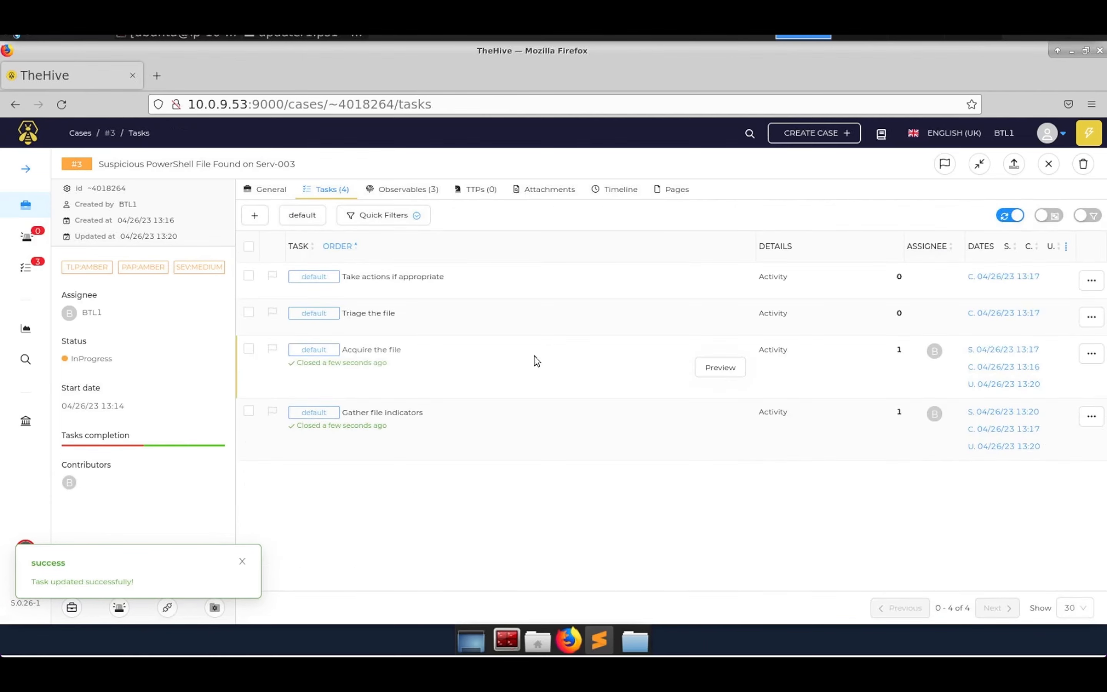